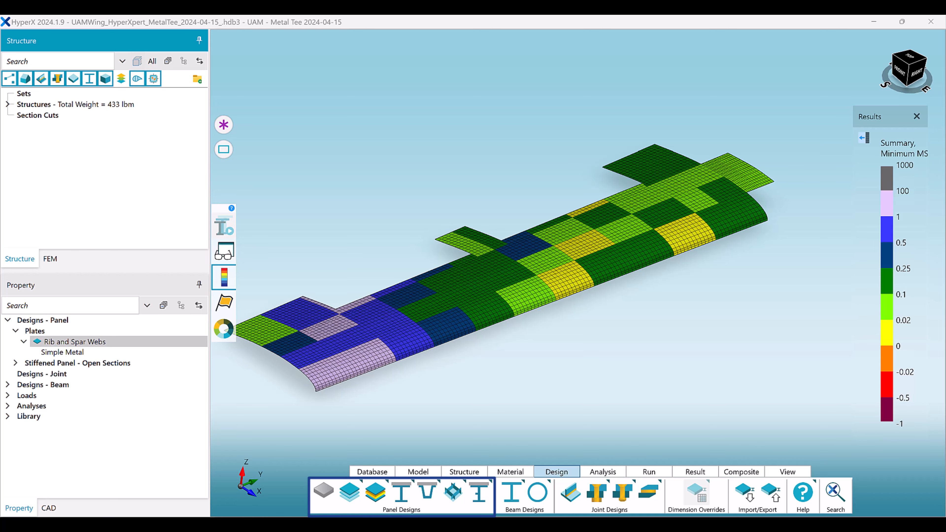
# Assign the Tee Bonded - 4 Unlinked (2) panel design to the unassigned FEM 2D properties of Skins Upper
pyautogui.moveTo(240, 412); pyautogui.dragTo(782, 129)
pyautogui.click(567, 246)
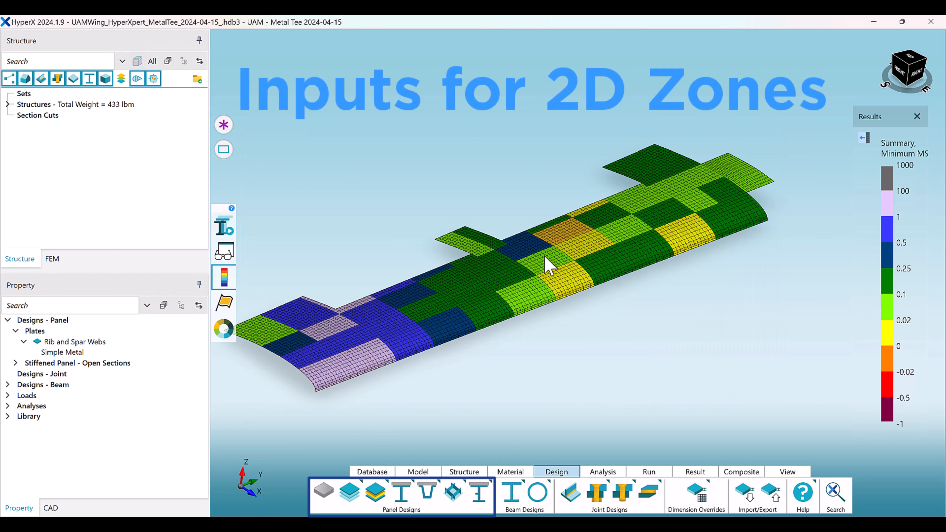
pyautogui.click(88, 125)
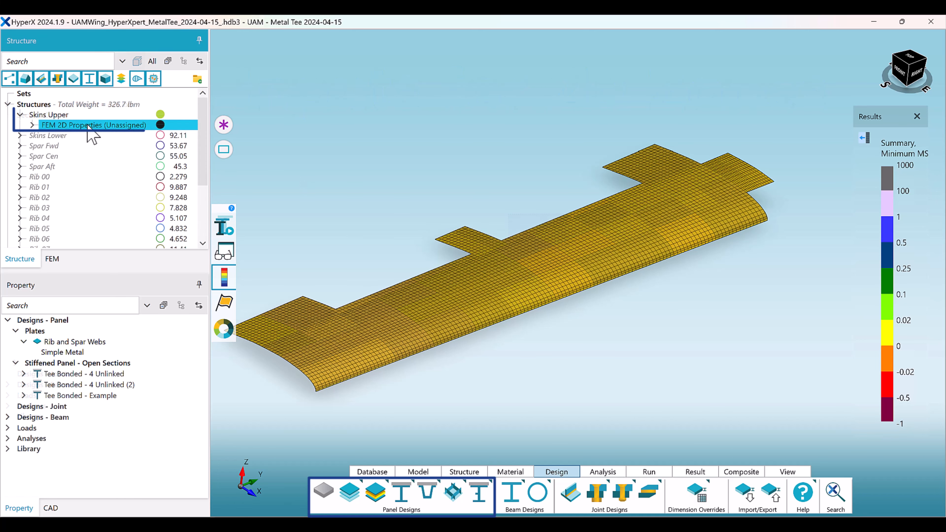
pyautogui.moveTo(90, 384); pyautogui.dragTo(410, 321)
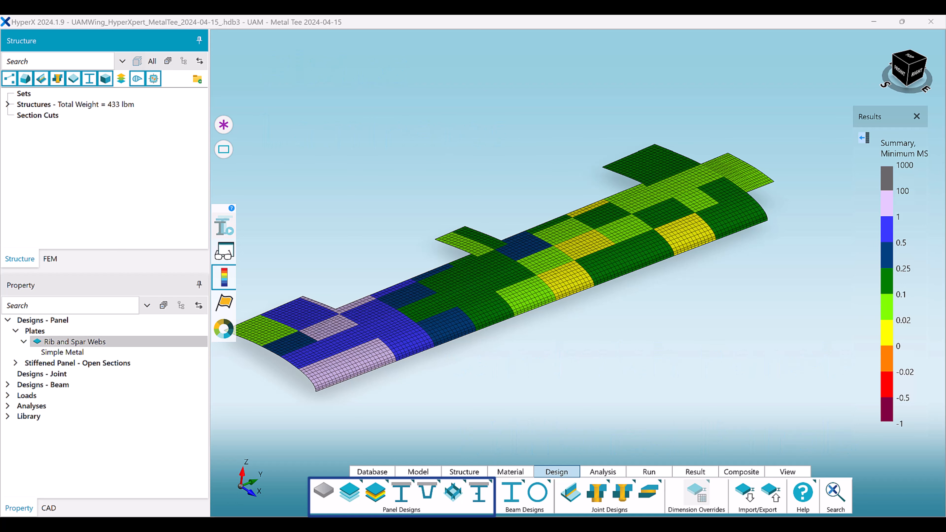
# Review the panel design types that can be created, including laminates, open sections, closed sections, grids and frames
pyautogui.rightClick(39, 320)
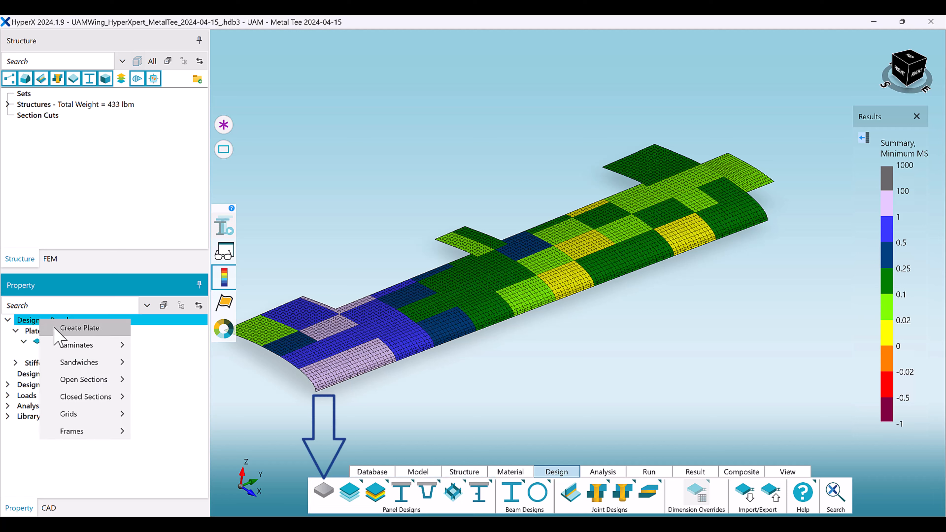
pyautogui.moveTo(56, 348)
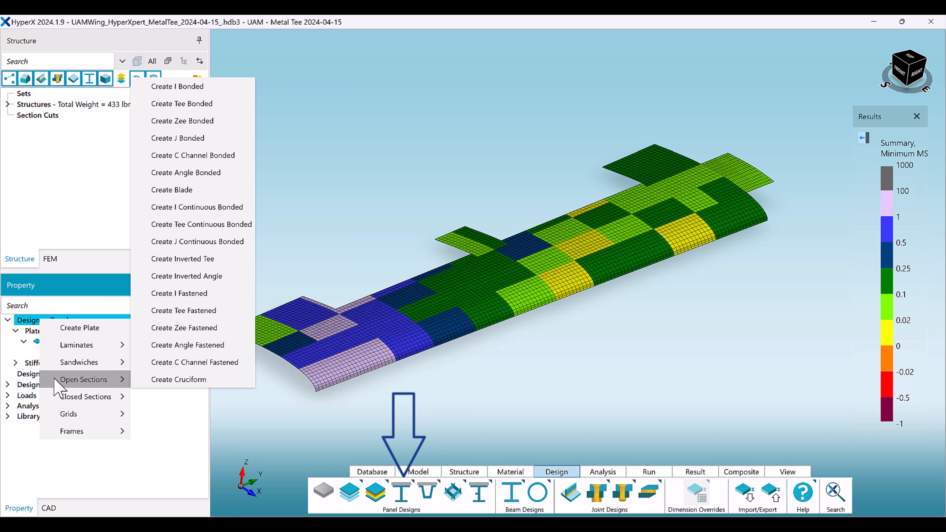
pyautogui.moveTo(57, 398)
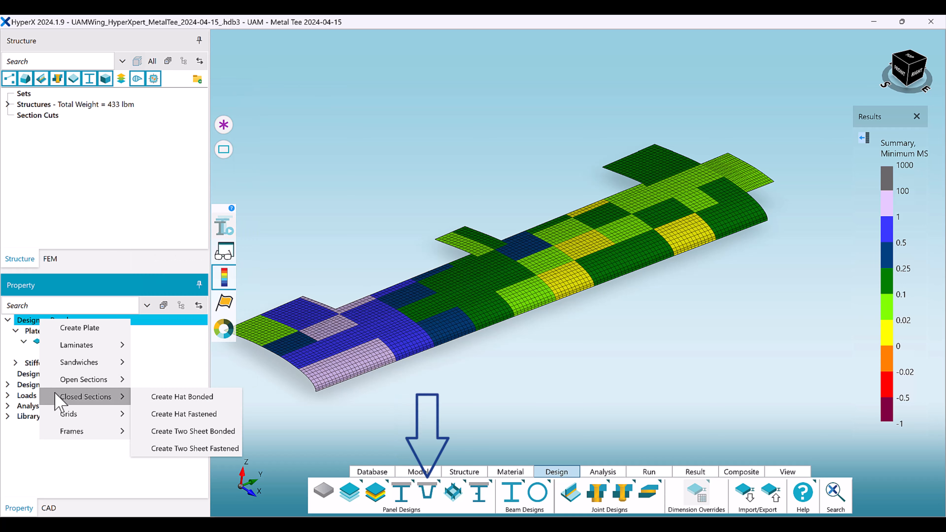
pyautogui.moveTo(62, 419)
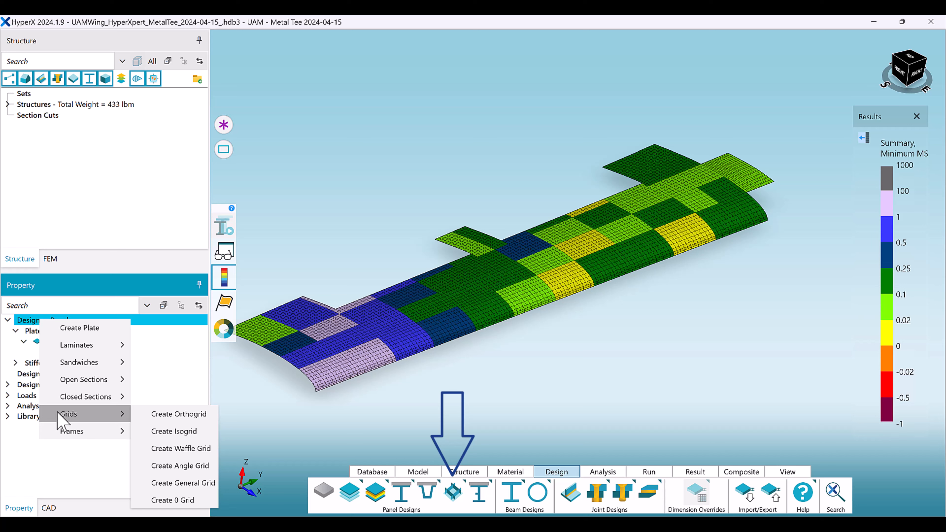
pyautogui.moveTo(63, 441)
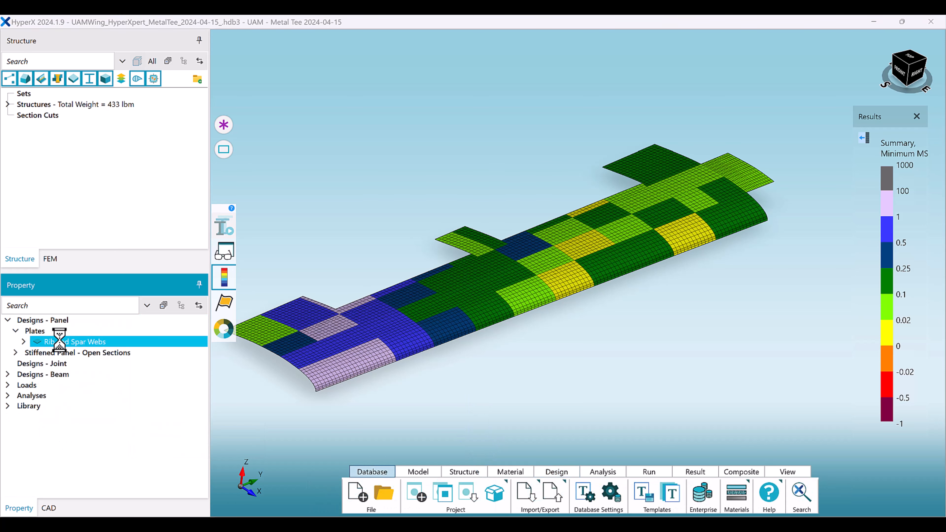
# Open the Rib and Spar Webs plate design to review its sizing inputs, moving its window clear of the model
pyautogui.doubleClick(59, 342)
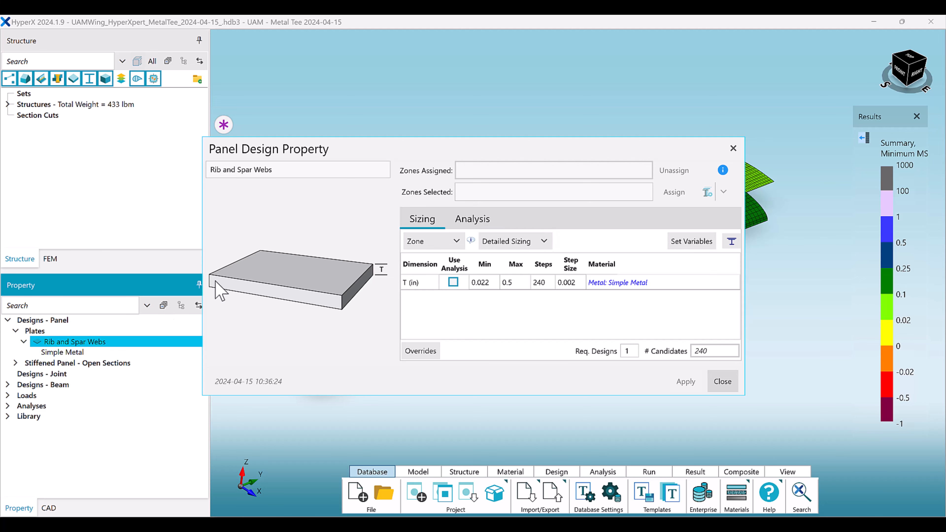
pyautogui.moveTo(581, 152); pyautogui.dragTo(399, 84)
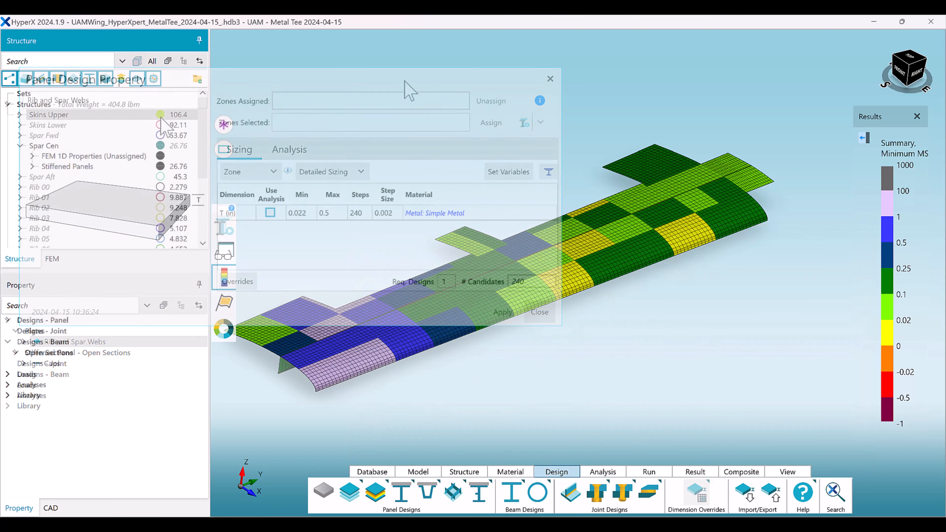
# Hide Skins Upper and assign the Caps beam design to the selected unassigned 1D zones of Spar Cen
pyautogui.click(160, 115)
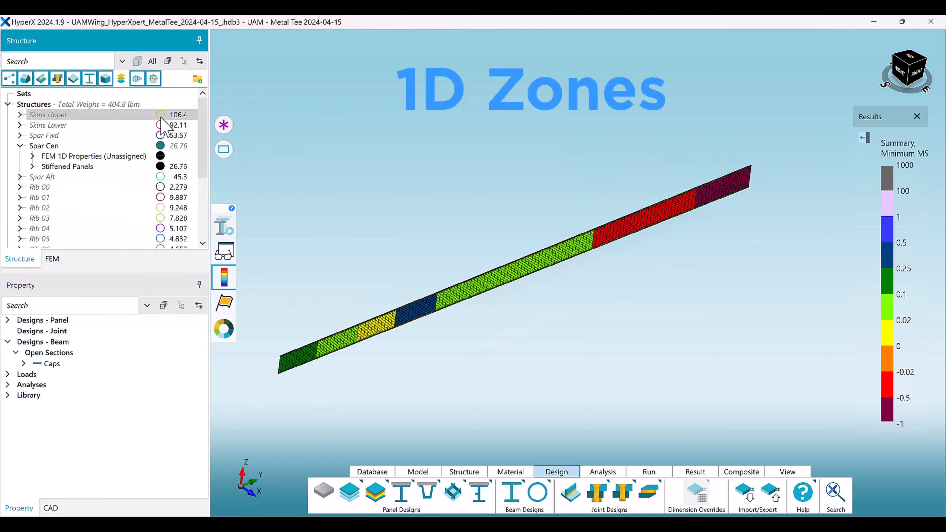
pyautogui.doubleClick(97, 363)
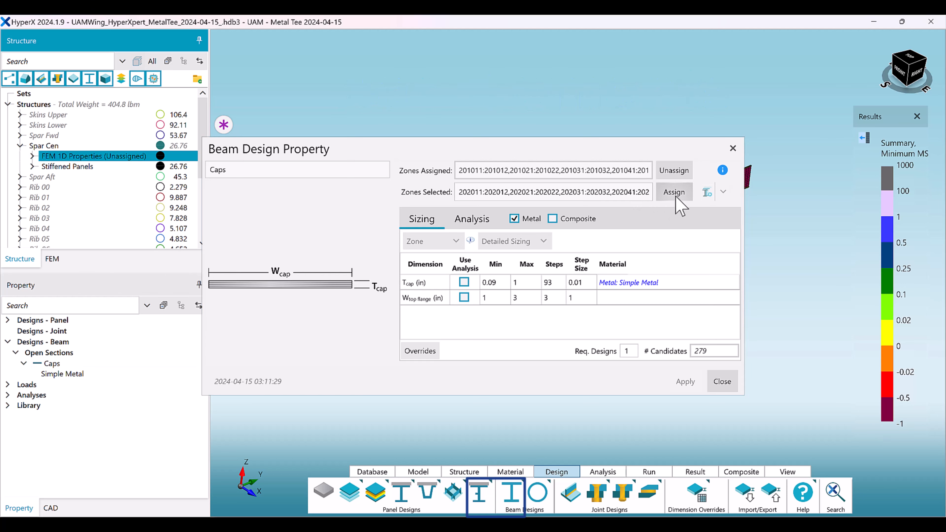
pyautogui.click(676, 197)
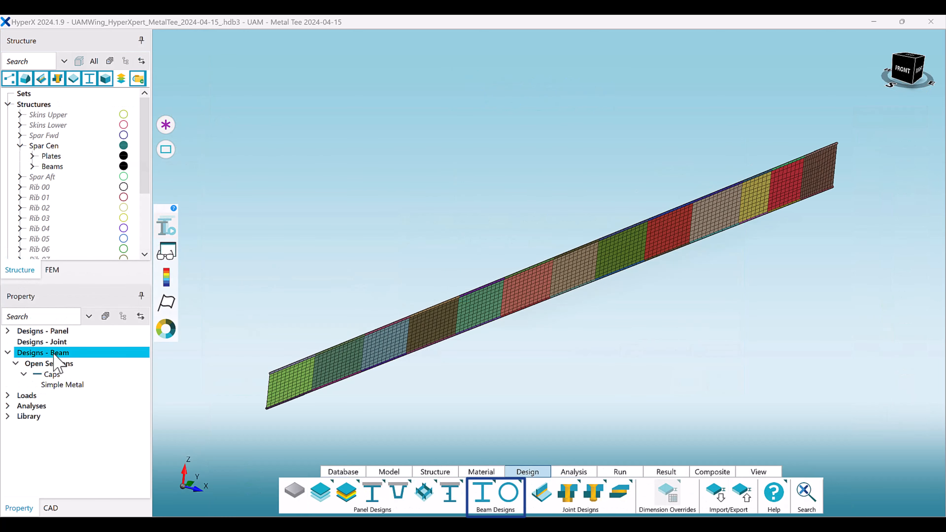
# Review the open-section and closed-section types available for new beam designs
pyautogui.rightClick(55, 358)
pyautogui.moveTo(79, 364)
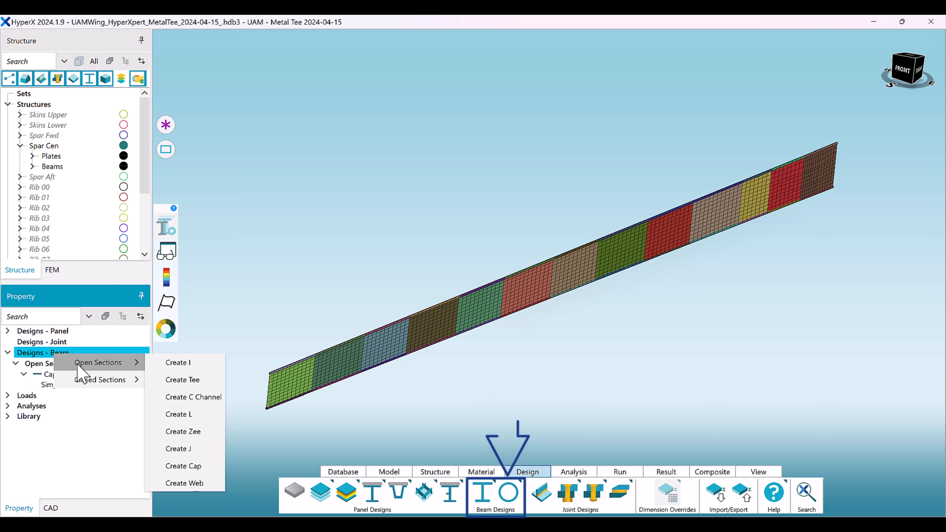
pyautogui.moveTo(82, 384)
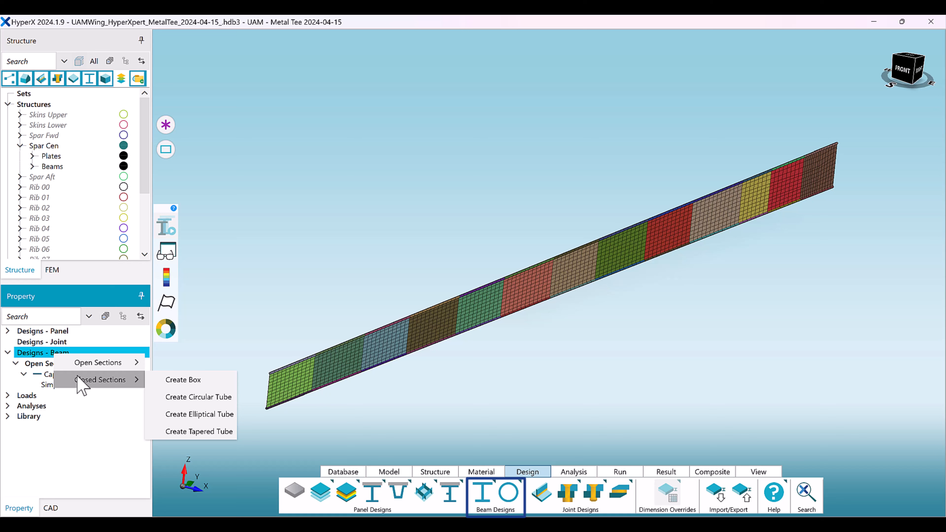
# Regenerate the display colors of the wing structure's zones and edge joints
pyautogui.click(230, 331)
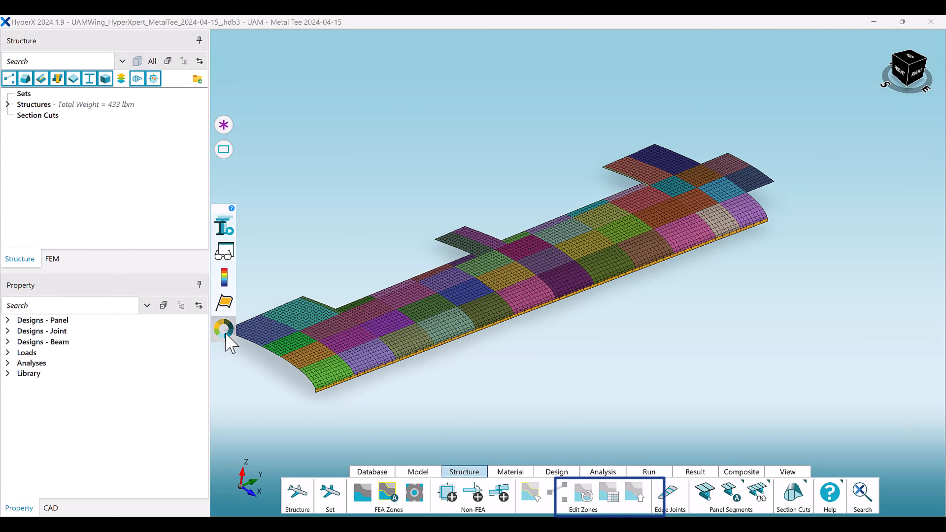
pyautogui.click(226, 332)
pyautogui.click(188, 413)
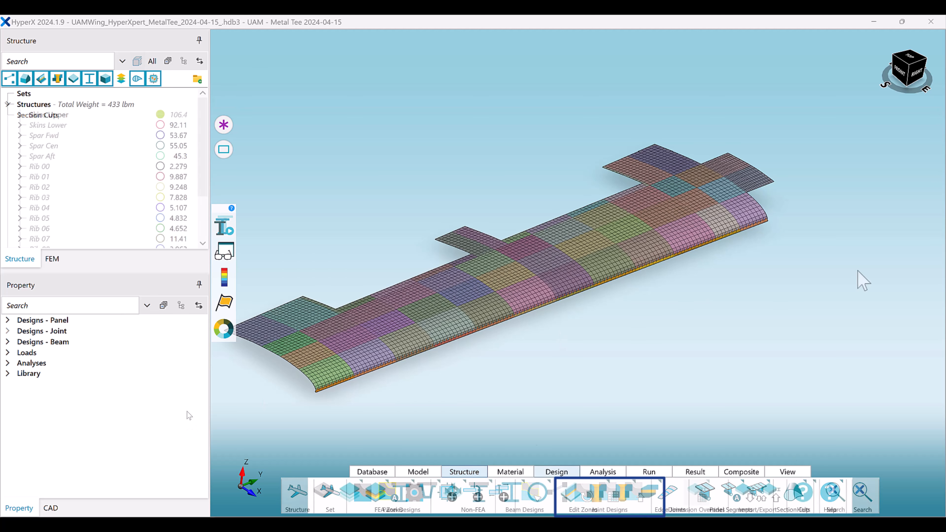
# Open an Edge Allowable joint design definition to review its allowables, and close it without applying
pyautogui.click(557, 471)
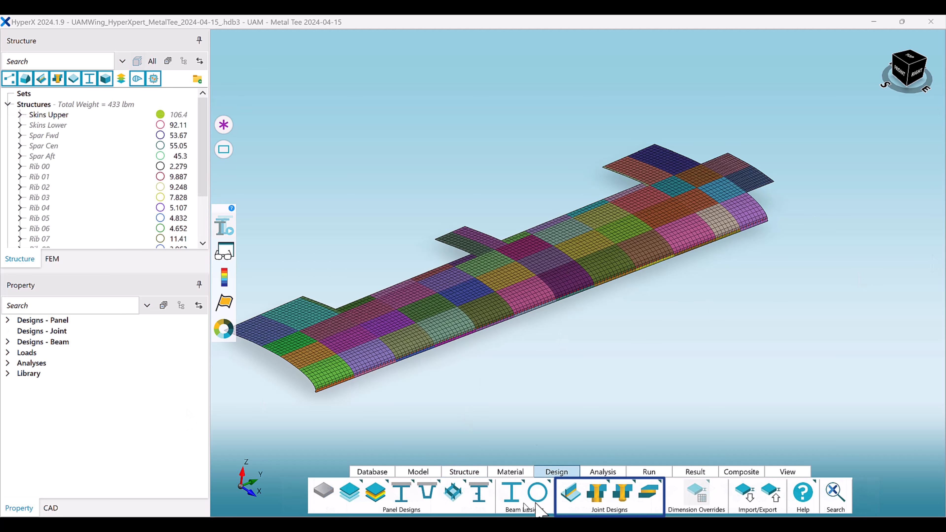
pyautogui.click(570, 492)
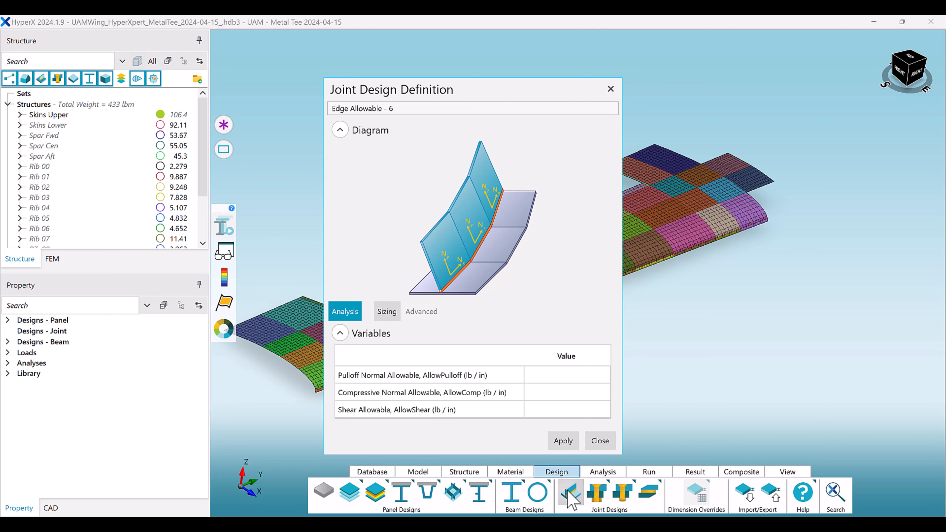
pyautogui.click(599, 441)
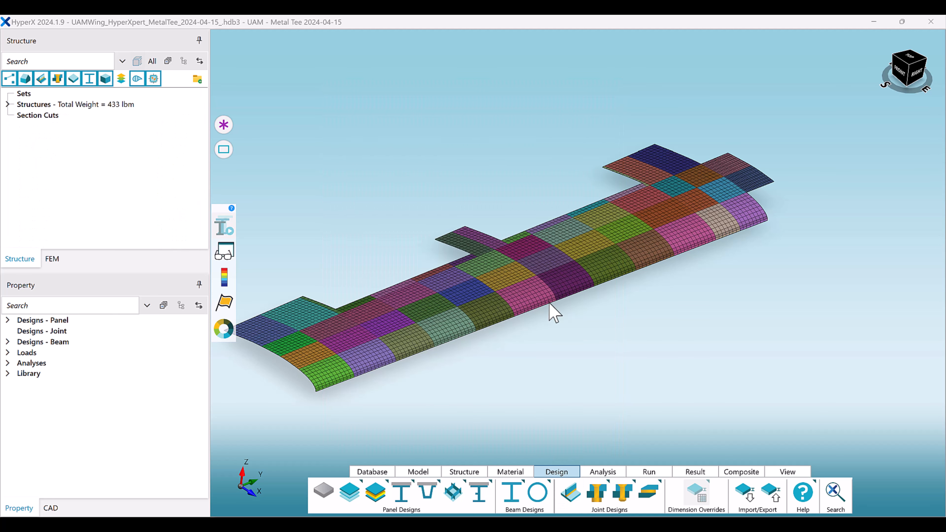
# Review the inputs of the single shear bolted and single shear riveted joint design definitions without applying them
pyautogui.click(597, 491)
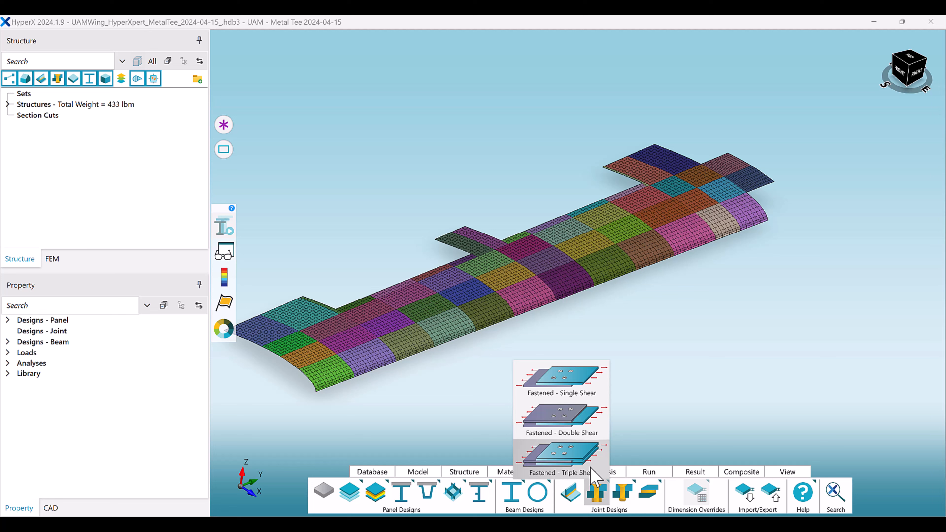
pyautogui.click(573, 384)
pyautogui.scroll(-3, 574, 432)
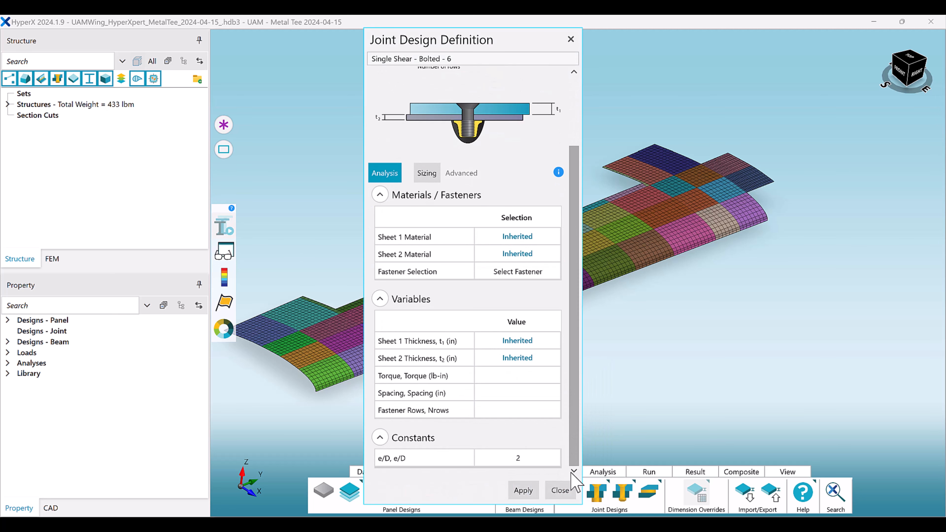
pyautogui.click(563, 490)
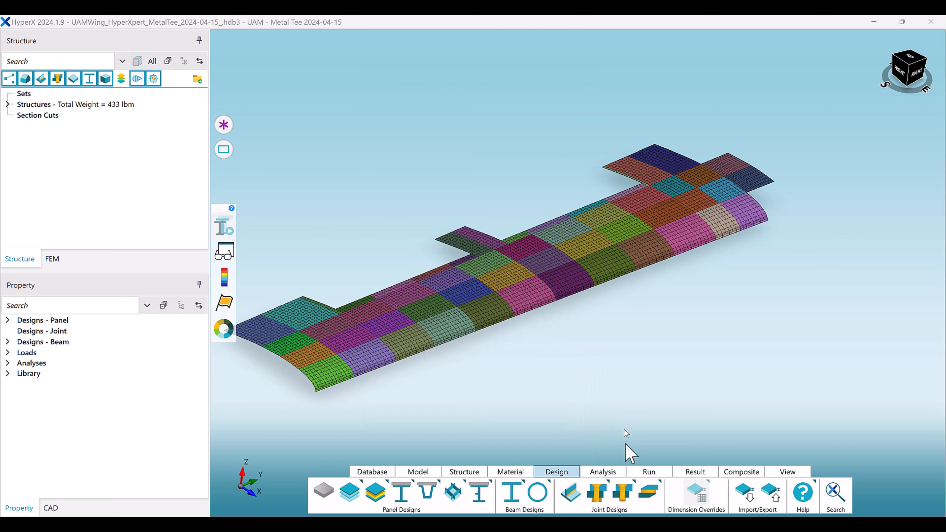
pyautogui.click(623, 493)
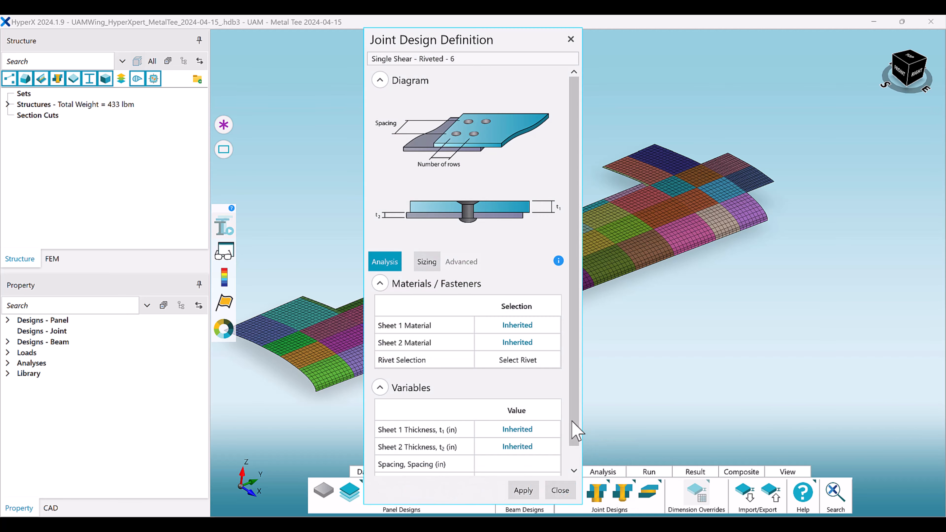
pyautogui.scroll(-1, 577, 433)
# Open a bonded single lap joint design definition and review its adherend and adhesive inputs
pyautogui.click(649, 492)
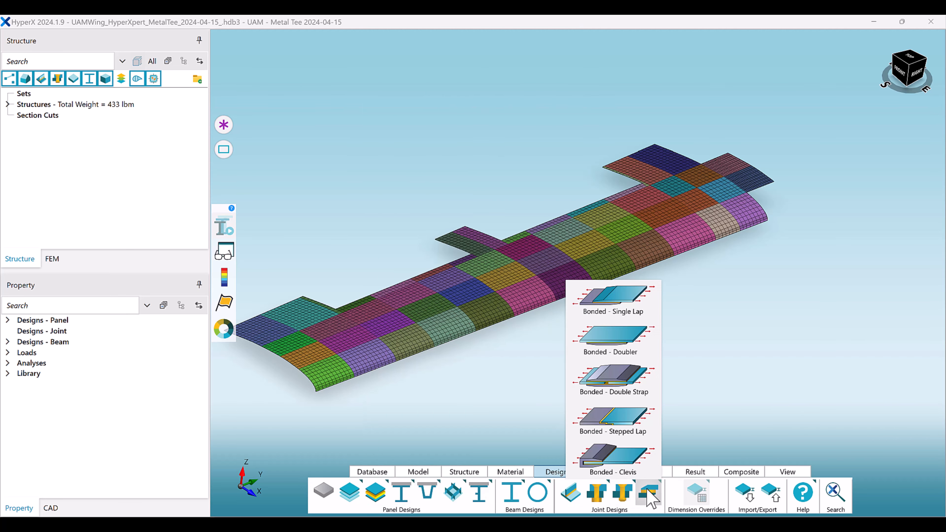
pyautogui.click(609, 309)
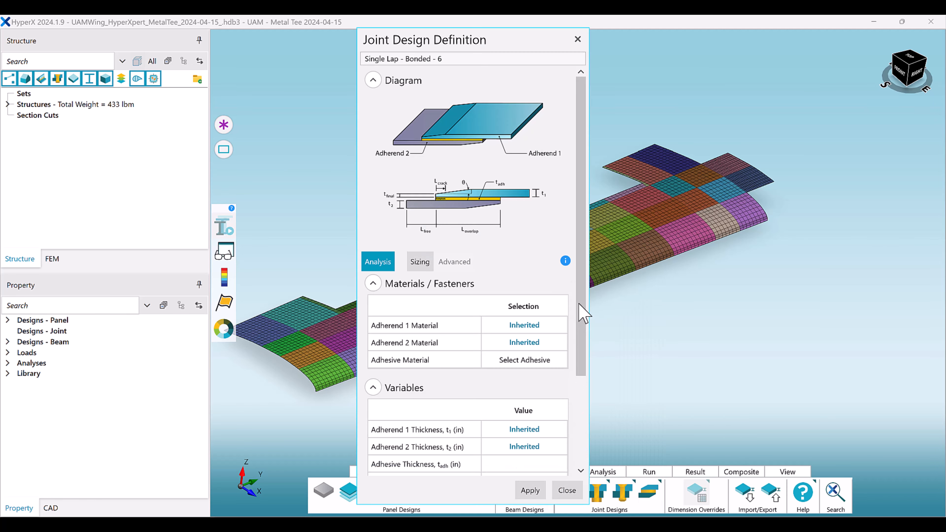
pyautogui.moveTo(580, 304); pyautogui.dragTo(581, 357)
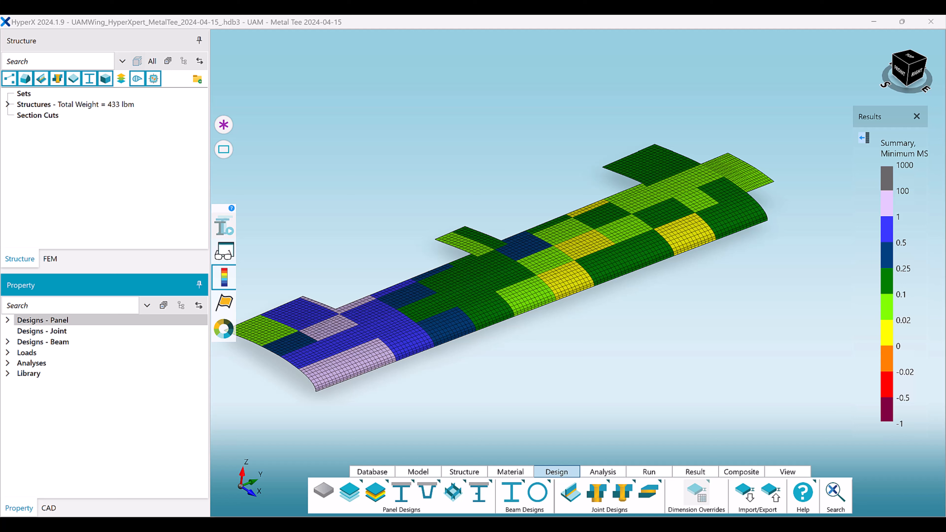
# Open a new plate panel design property to view it, and close it without applying
pyautogui.rightClick(140, 321)
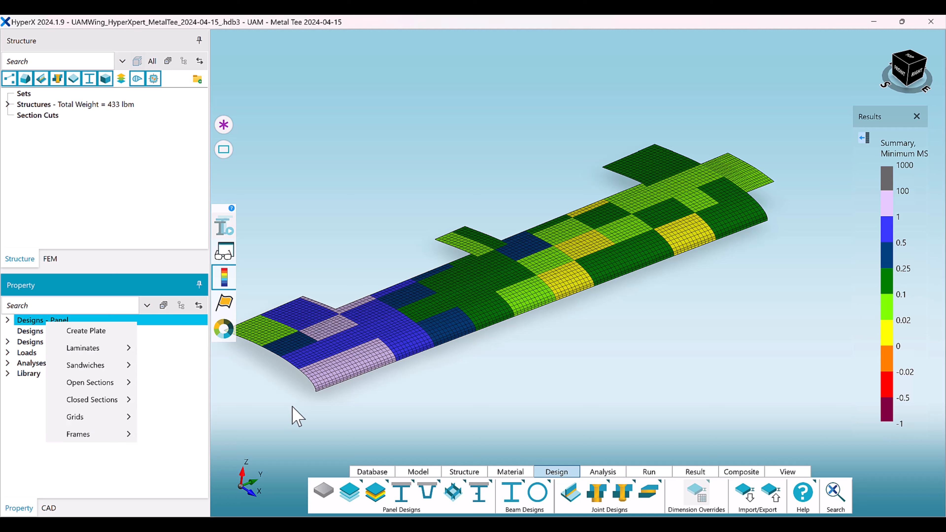
pyautogui.click(323, 492)
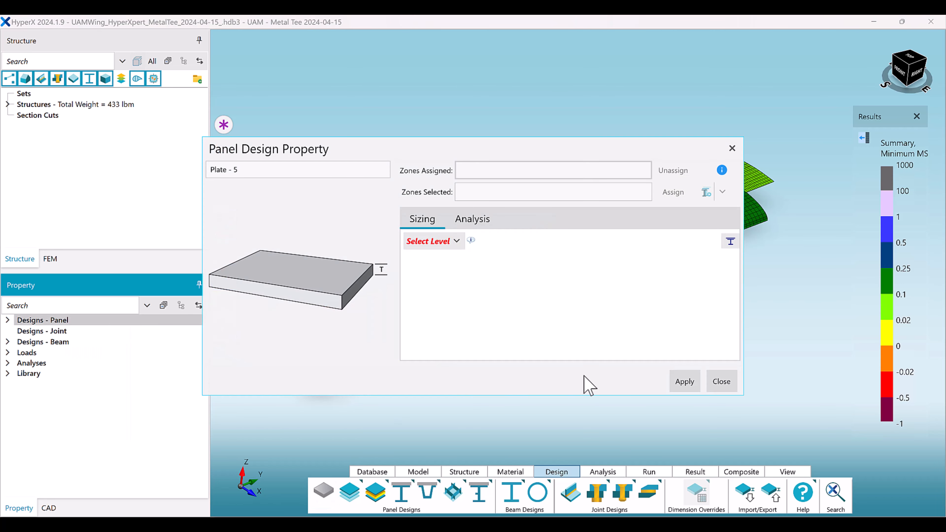
pyautogui.click(721, 382)
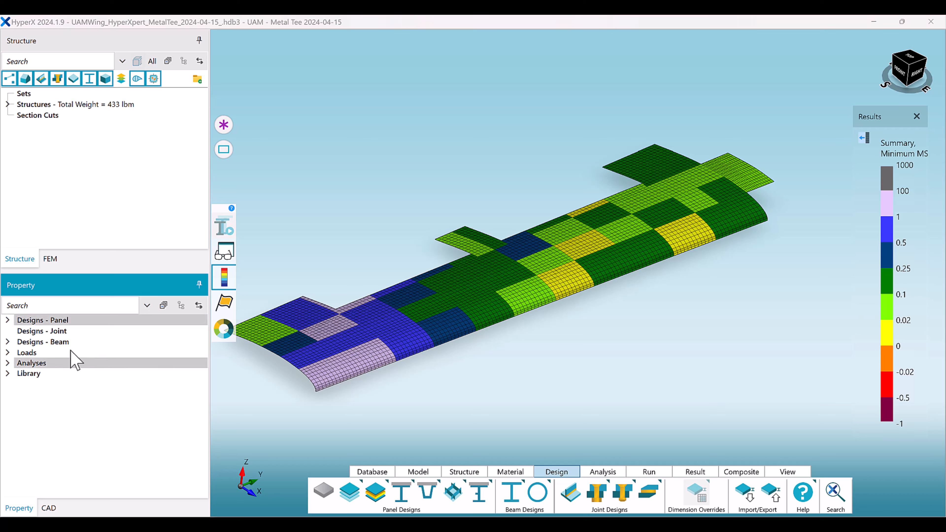
# Start a new Tee Bonded open-section panel design with the Smeared modeling technique and choose the Composite material mode
pyautogui.rightClick(73, 328)
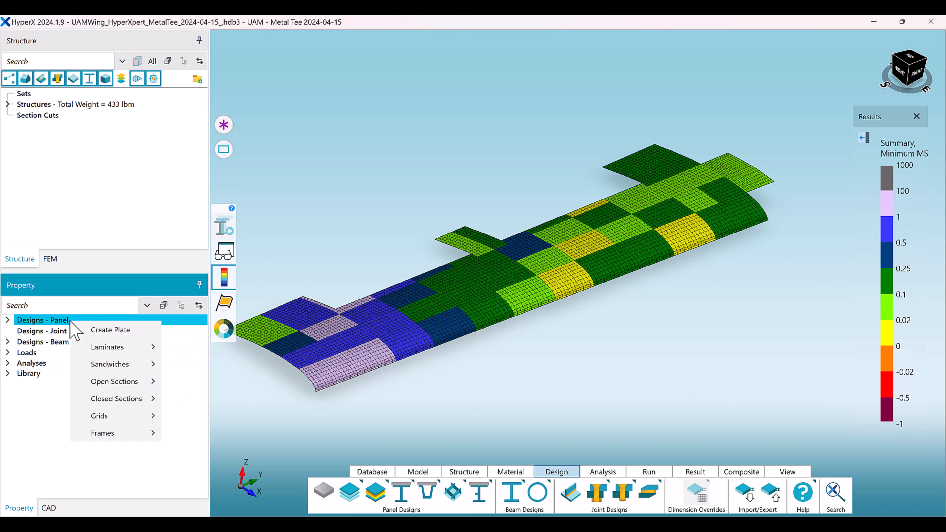
pyautogui.moveTo(112, 398)
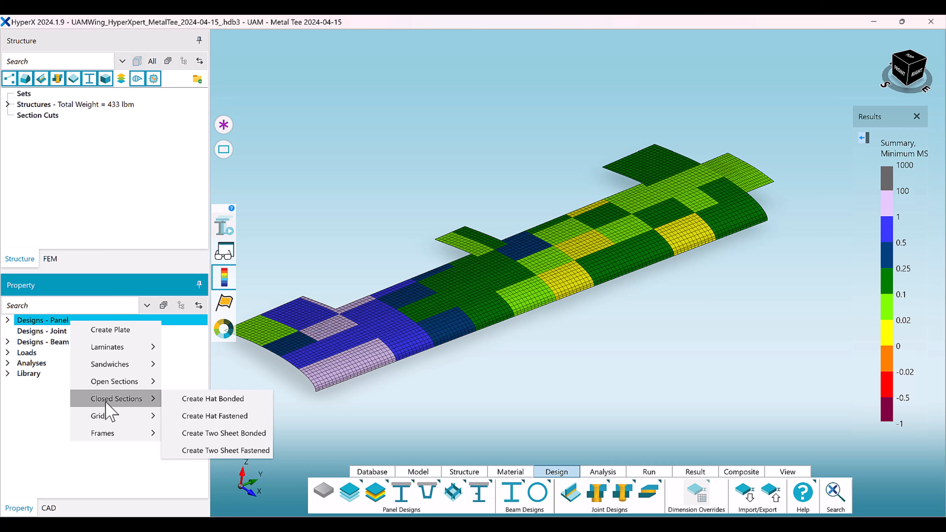
pyautogui.moveTo(112, 381)
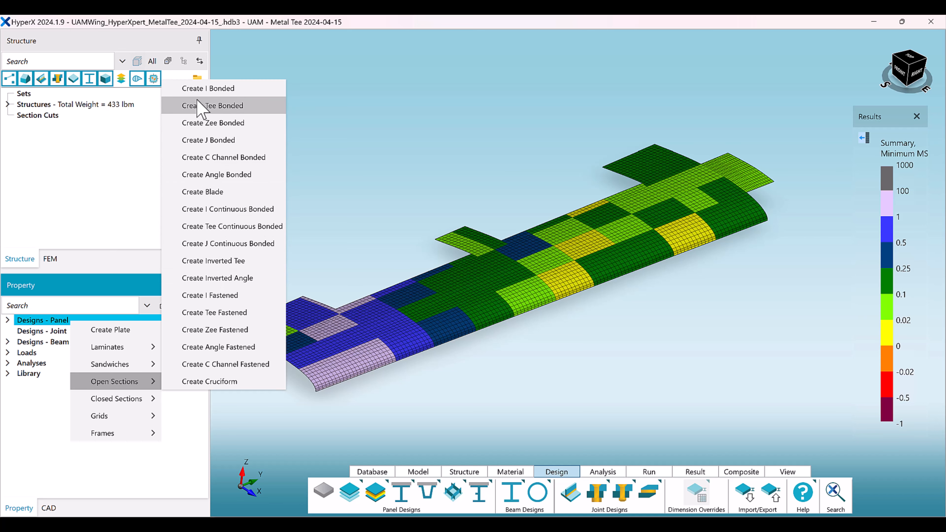
pyautogui.click(200, 106)
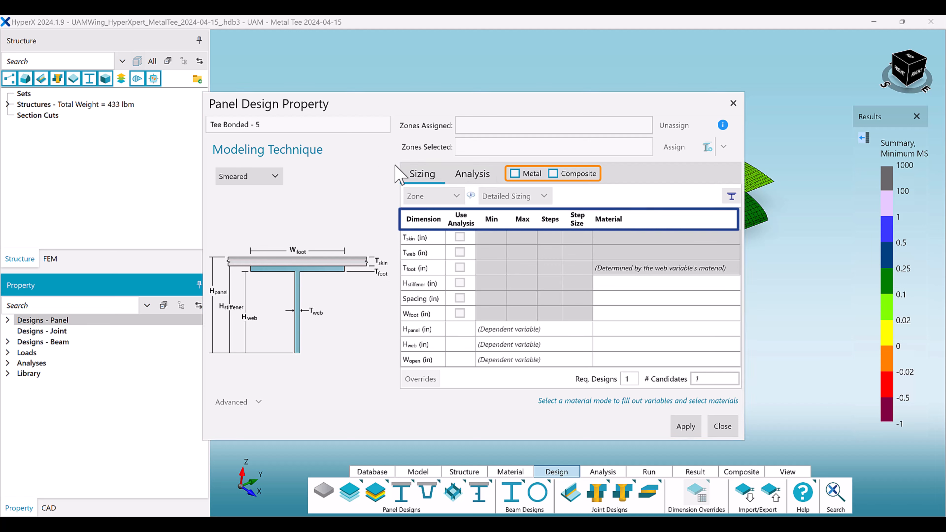
pyautogui.click(576, 175)
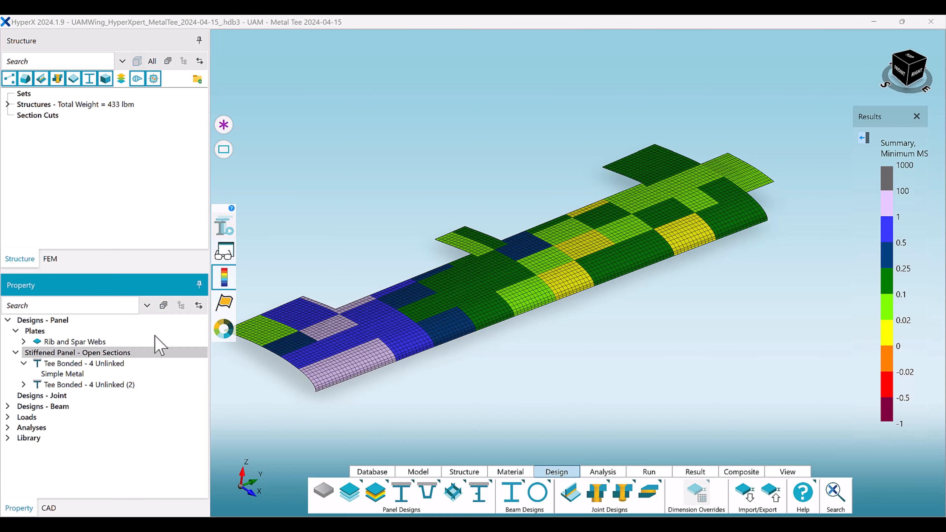
# Create a Tee Bonded design under Stiffened Panel - Open Sections, name it "Tee Bonded - Example" and keep the Smeared modeling technique
pyautogui.click(127, 353)
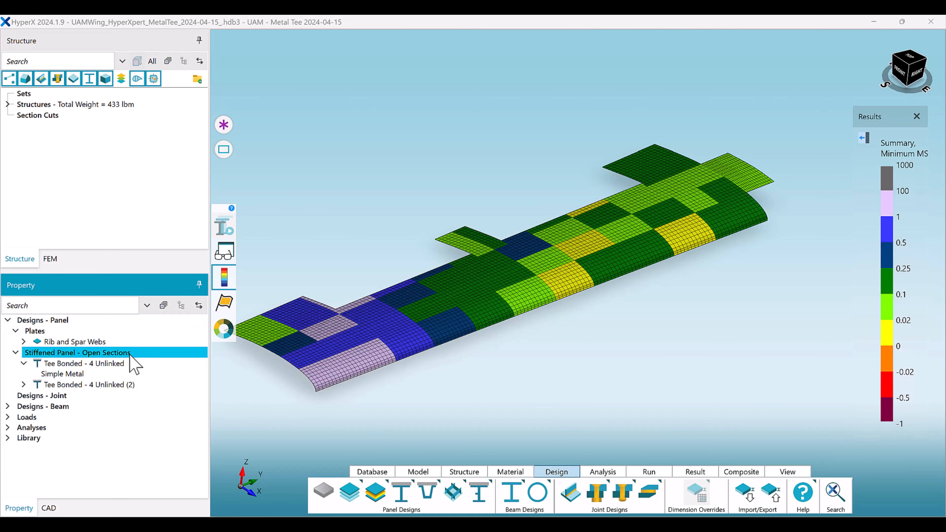
pyautogui.rightClick(130, 354)
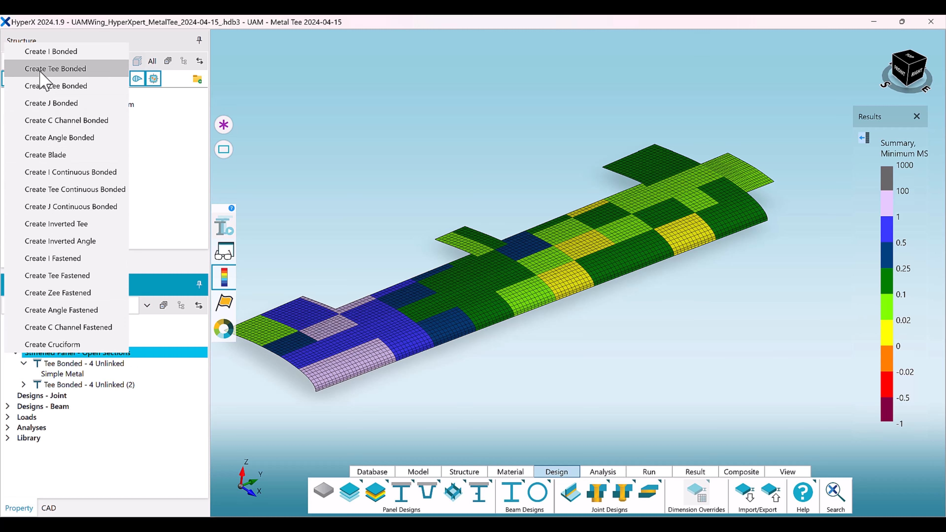
pyautogui.click(55, 68)
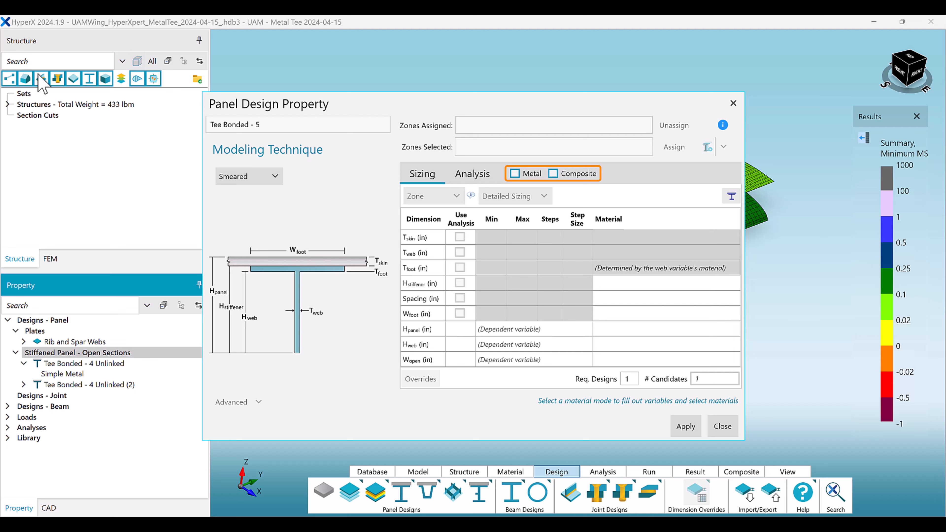
pyautogui.click(257, 124)
pyautogui.press('BackSpace')
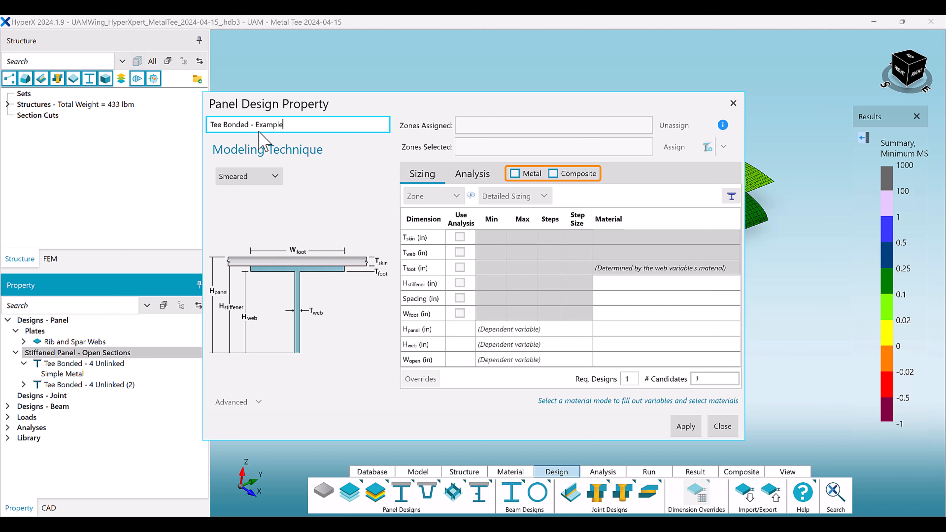
pyautogui.click(270, 182)
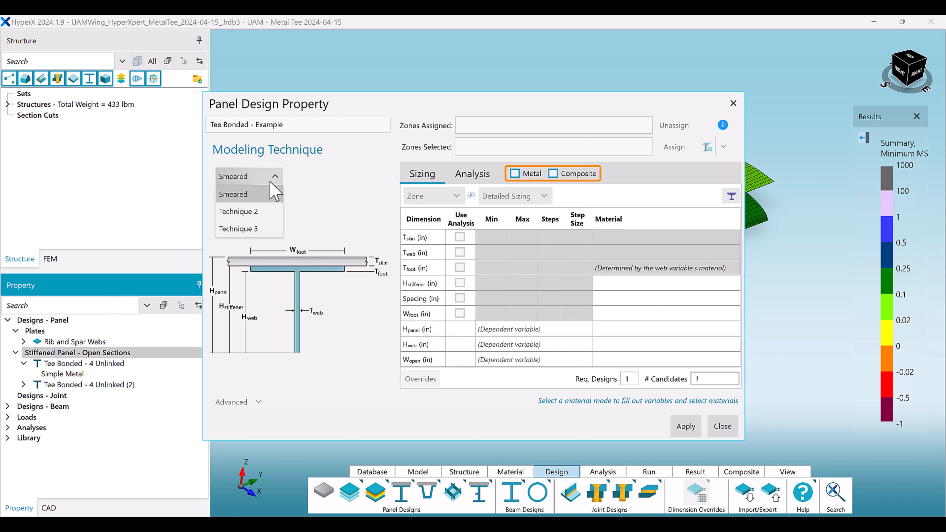
pyautogui.click(274, 192)
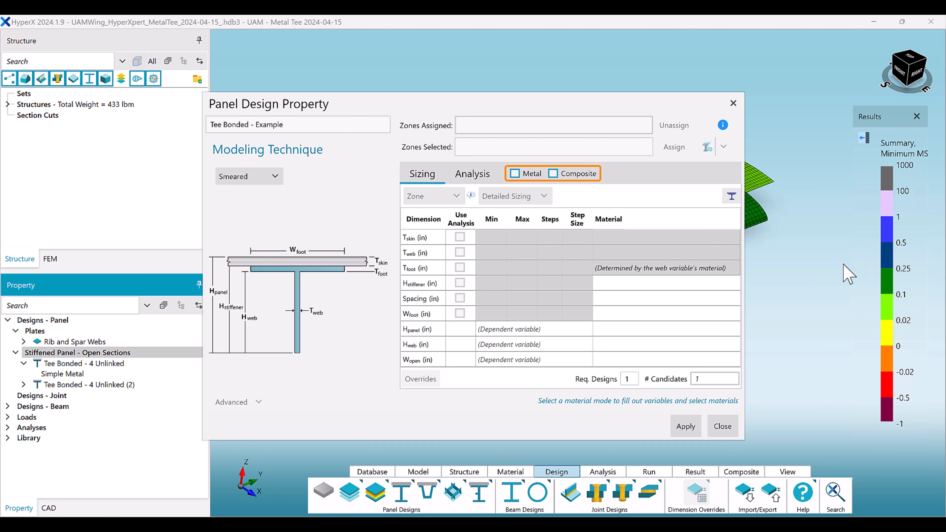
# Enable Metal with Detailed Sizing and fill in the dimension bounds, with skin and web thickness from 0.03 to 0.07 in over 5 steps
pyautogui.click(515, 173)
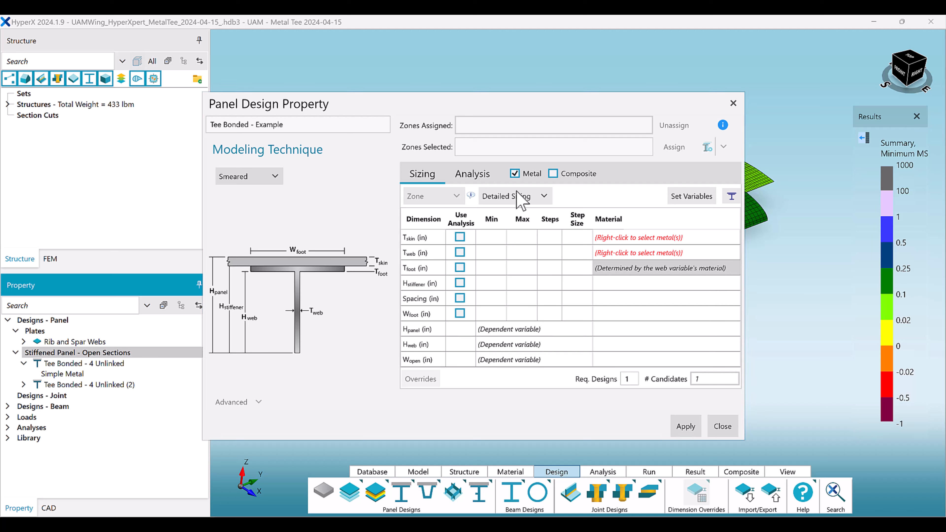
pyautogui.click(544, 196)
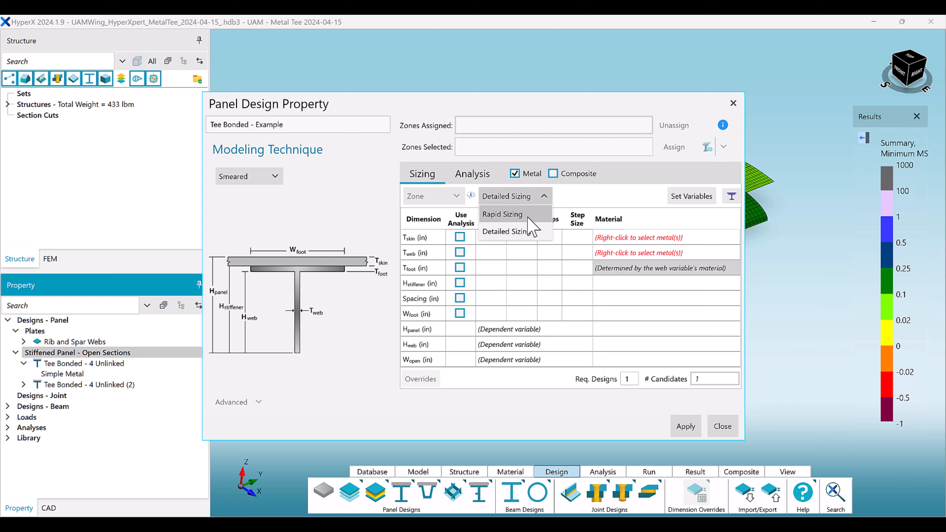
pyautogui.click(525, 231)
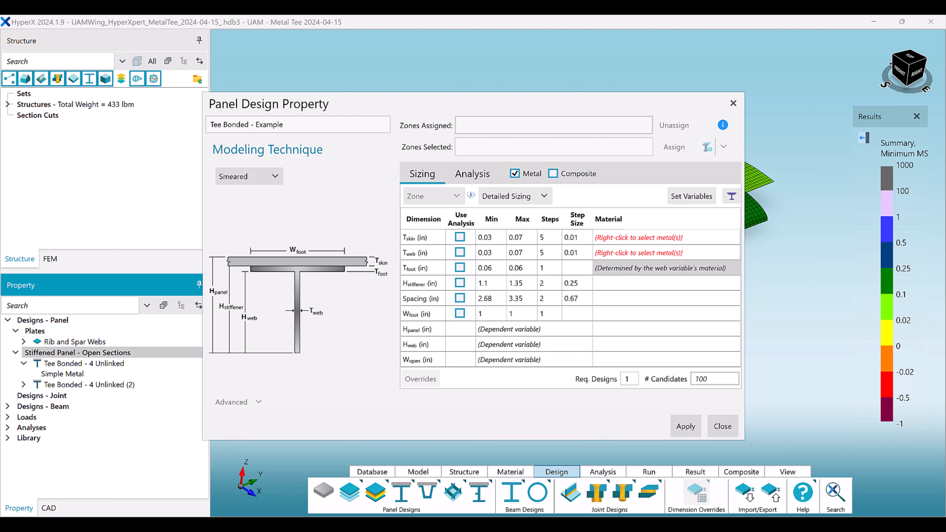
# Assign the metal Al 2024-T3 to the skin and web, then apply and close the panel design
pyautogui.rightClick(642, 237)
pyautogui.click(618, 247)
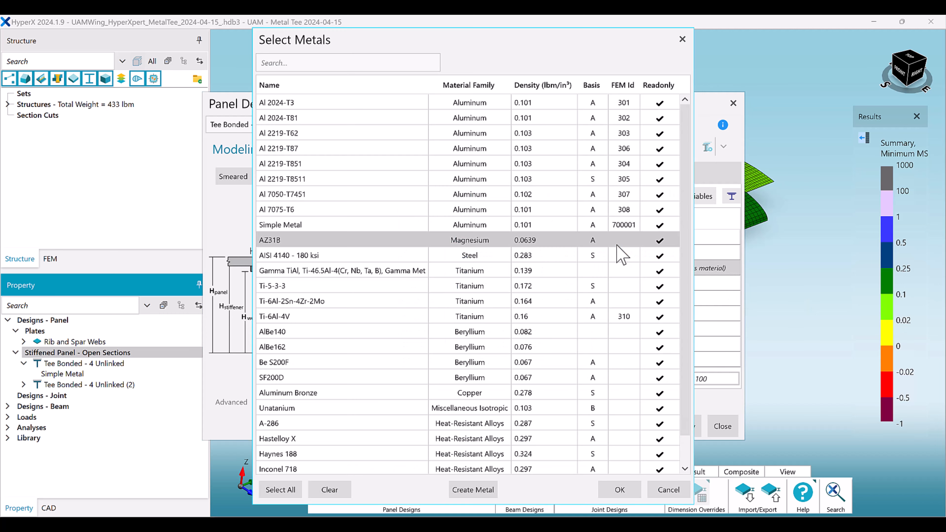
pyautogui.doubleClick(367, 104)
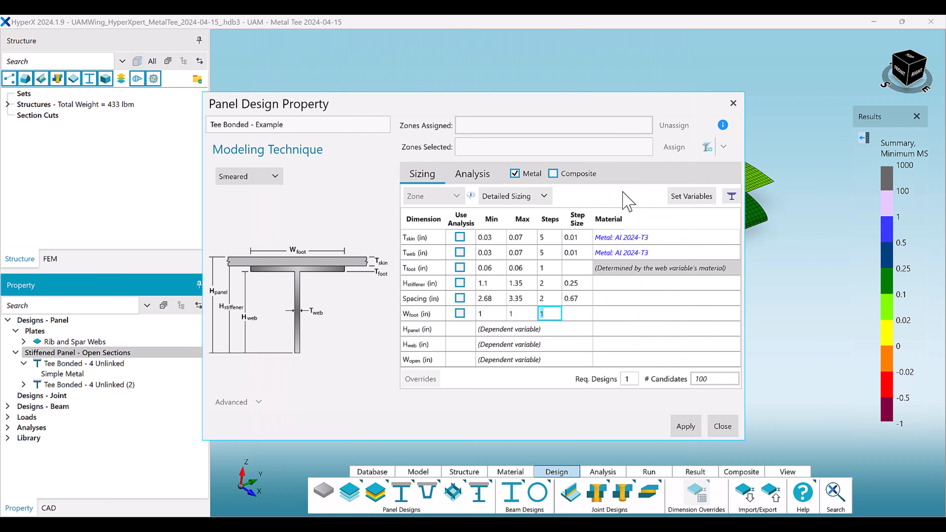
pyautogui.click(690, 426)
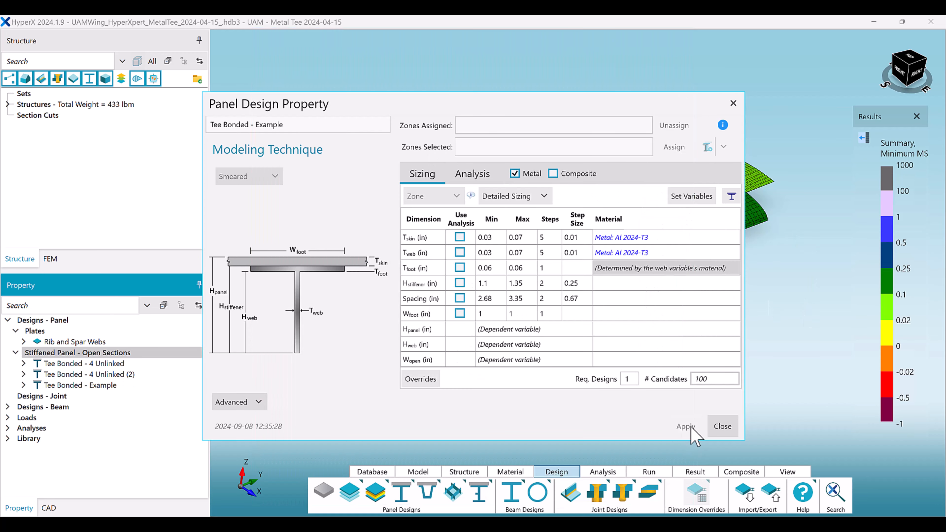
pyautogui.click(730, 428)
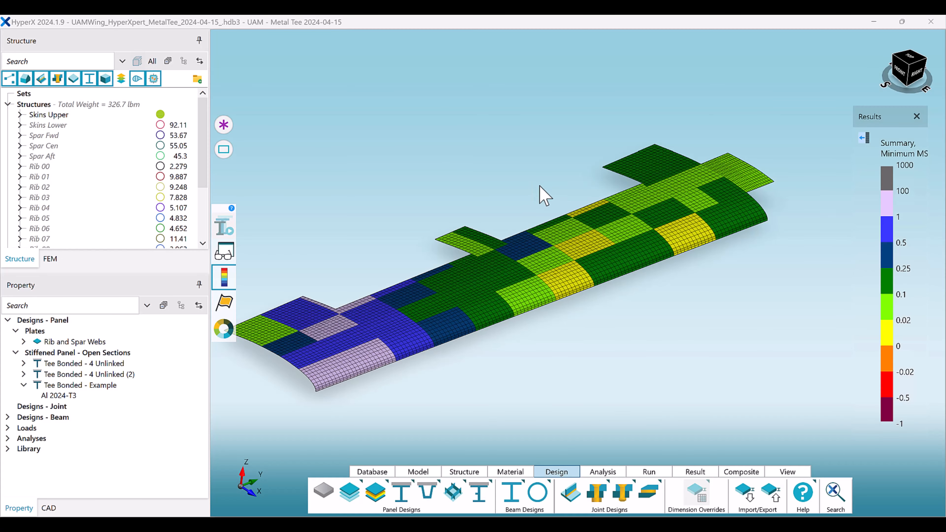
# Select the upper skin and load Skins Upper as the selected zones of Tee Bonded - Example, closing the property without assigning it
pyautogui.moveTo(838, 75); pyautogui.dragTo(184, 445)
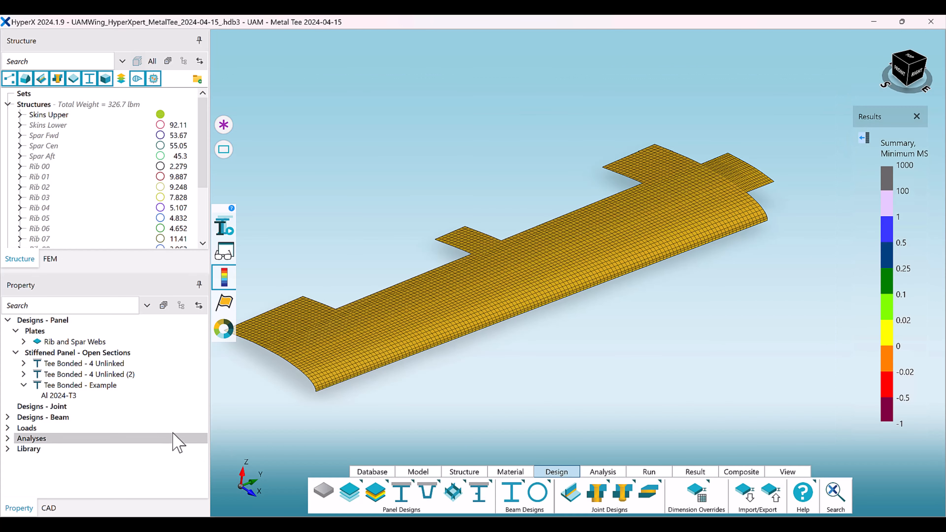
pyautogui.doubleClick(79, 387)
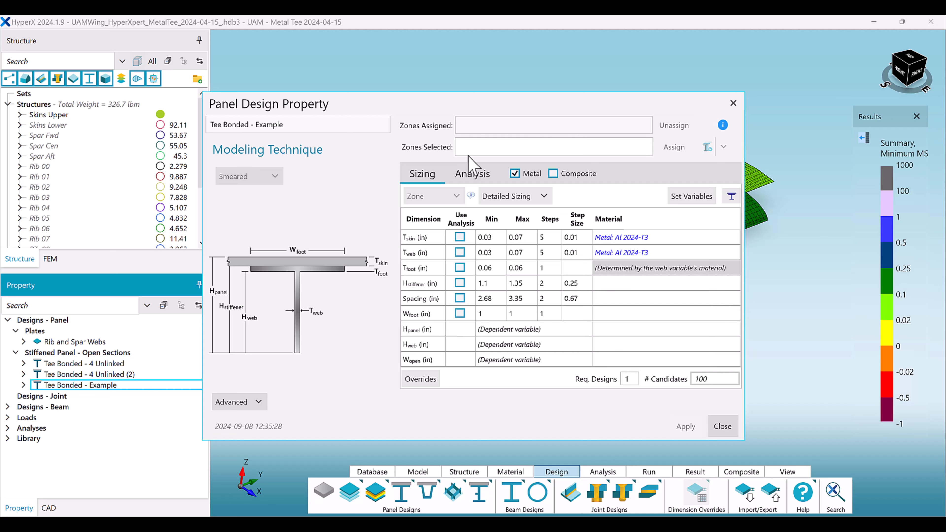
pyautogui.click(471, 148)
pyautogui.click(68, 114)
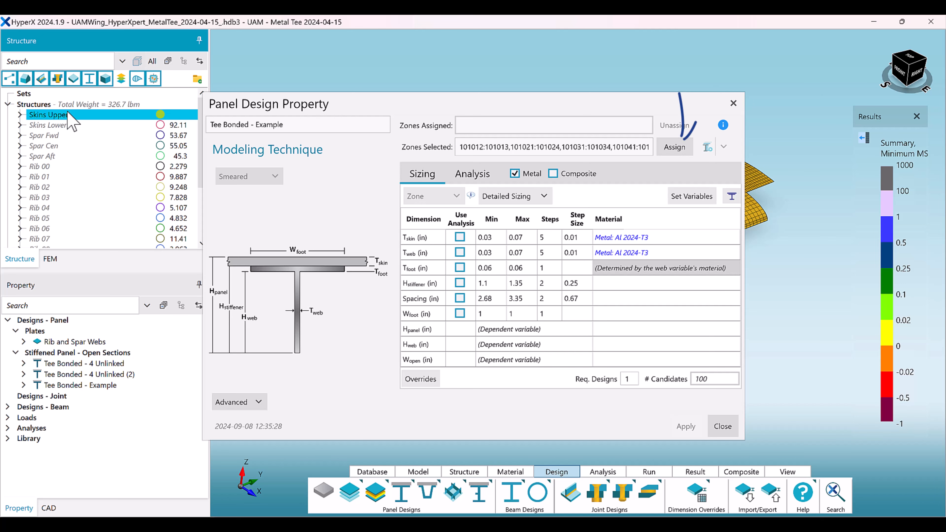
pyautogui.click(723, 427)
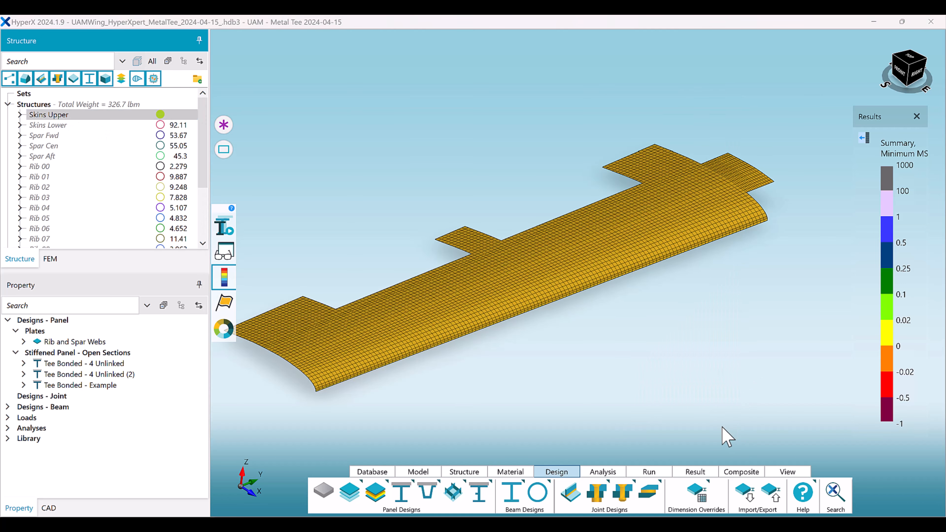
# Assign the Tee Bonded - Example design to the selected upper skin zones in the model and clear the selection
pyautogui.rightClick(137, 388)
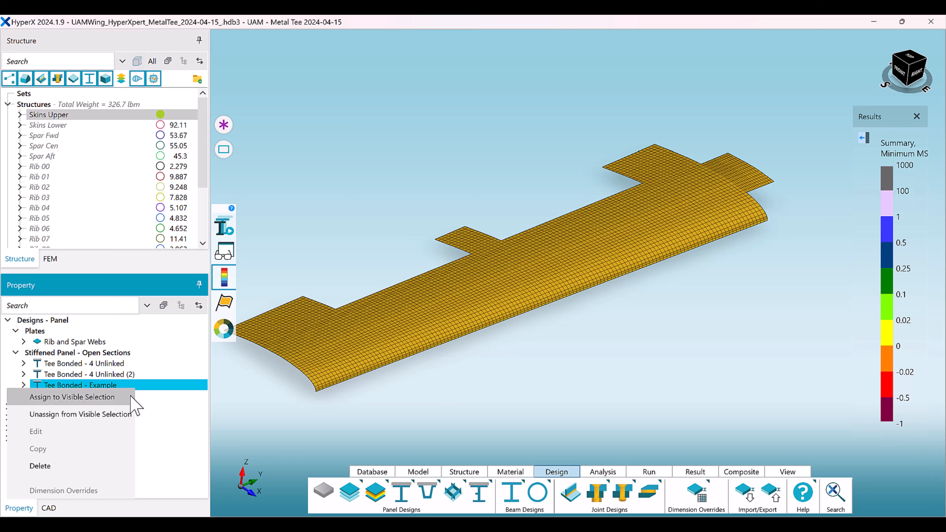
pyautogui.click(168, 387)
pyautogui.moveTo(97, 389); pyautogui.dragTo(431, 319)
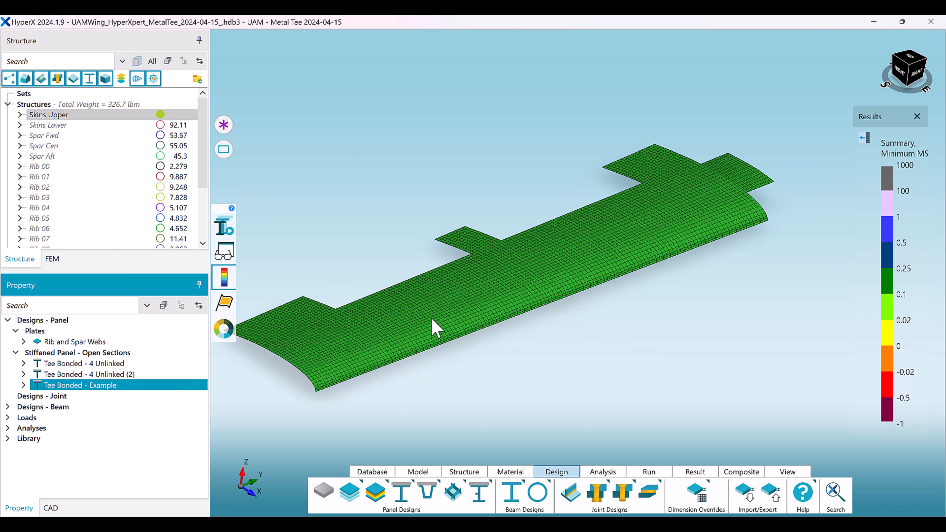
pyautogui.click(477, 370)
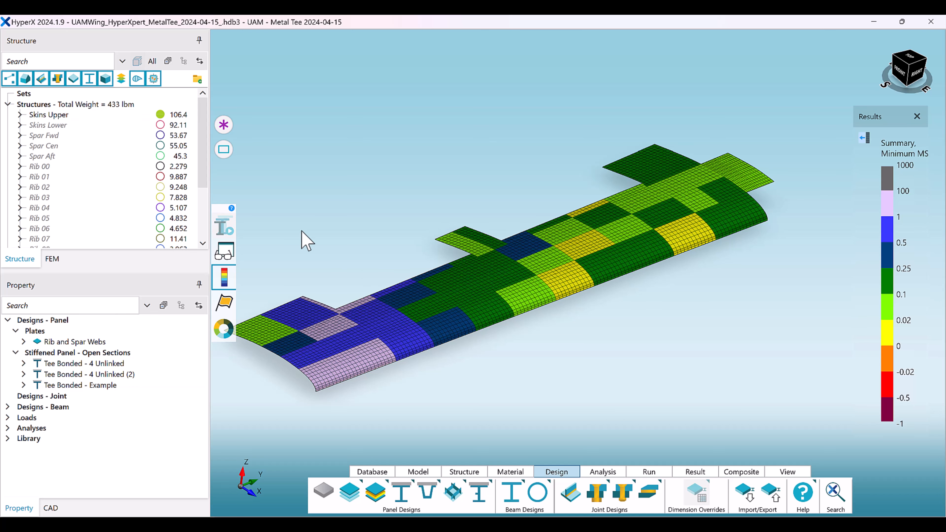
# Open the sizing overrides for Skins Upper, widen the table to review the per-zone dimensions, and close it without changes
pyautogui.click(86, 114)
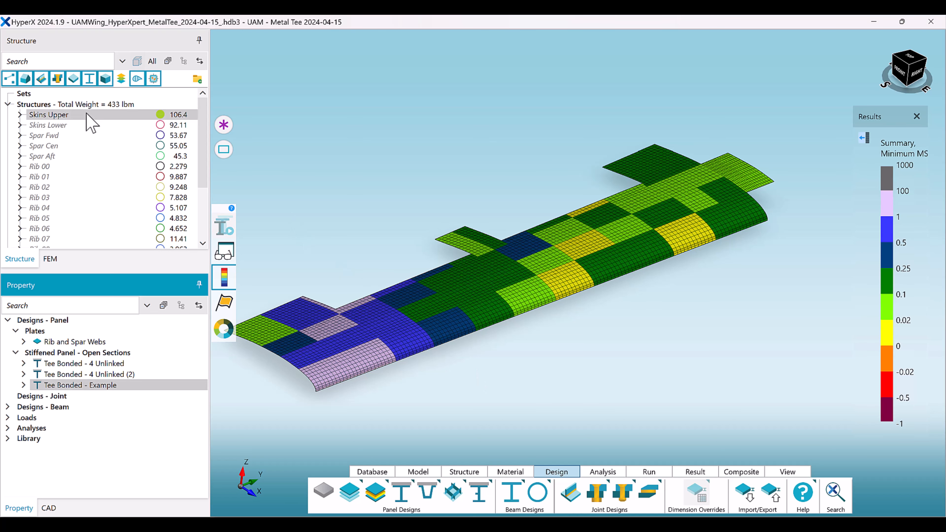
pyautogui.click(695, 494)
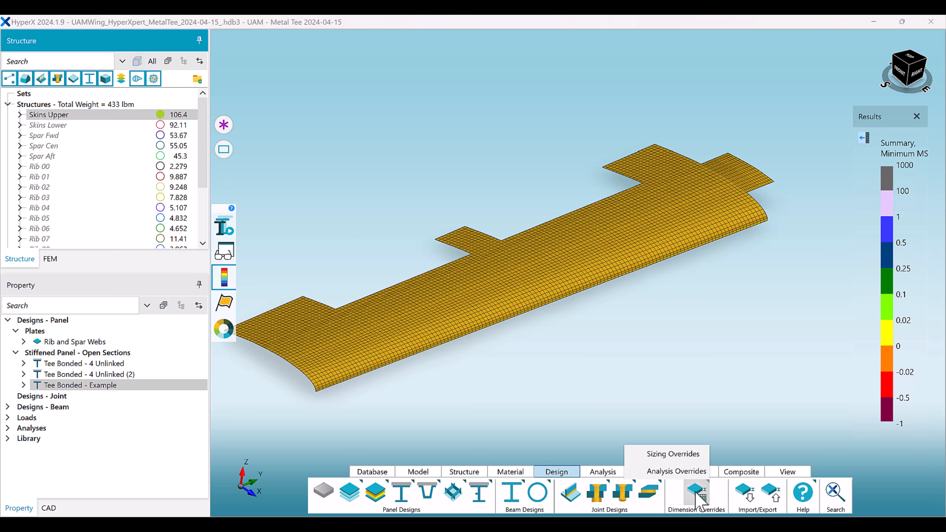
pyautogui.click(675, 455)
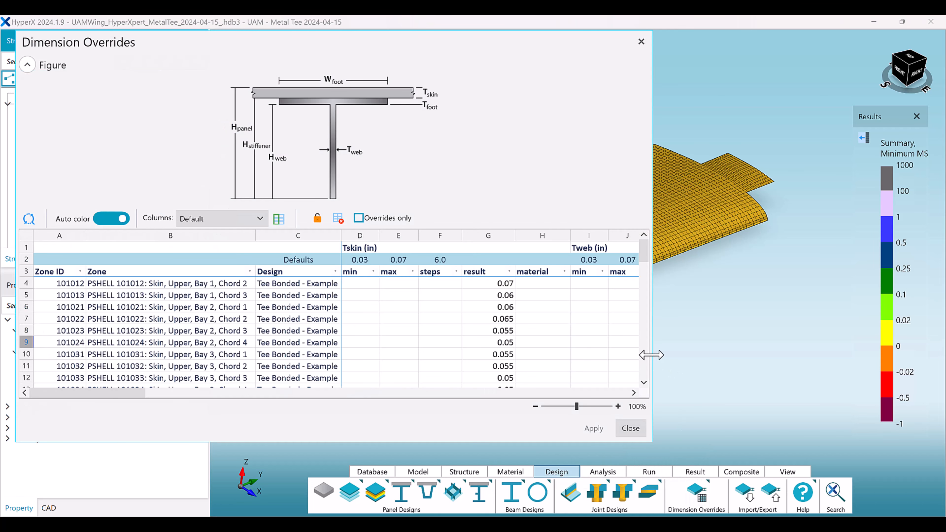
pyautogui.moveTo(651, 353); pyautogui.dragTo(878, 348)
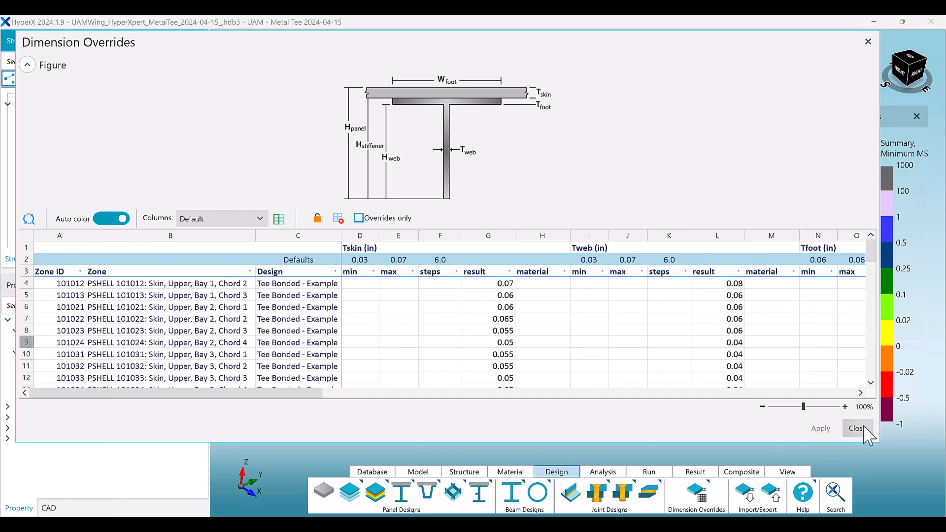
pyautogui.click(857, 428)
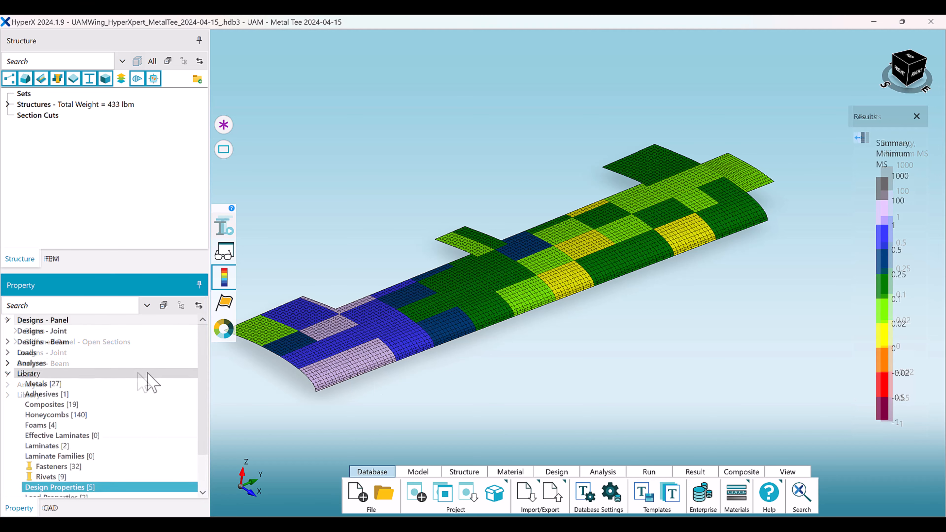
# Open the Design Properties collection in the library to review the stored designs
pyautogui.scroll(-3, 145, 384)
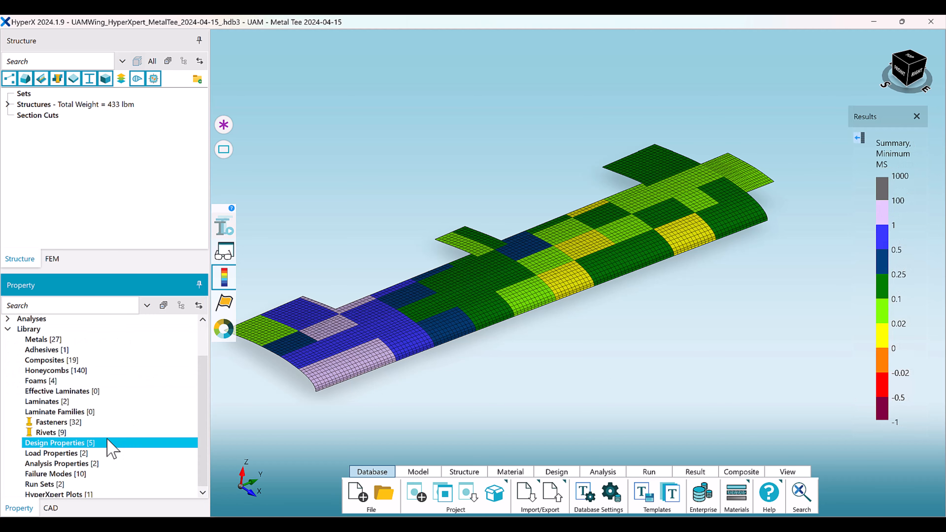
pyautogui.doubleClick(109, 445)
pyautogui.click(607, 392)
pyautogui.click(644, 493)
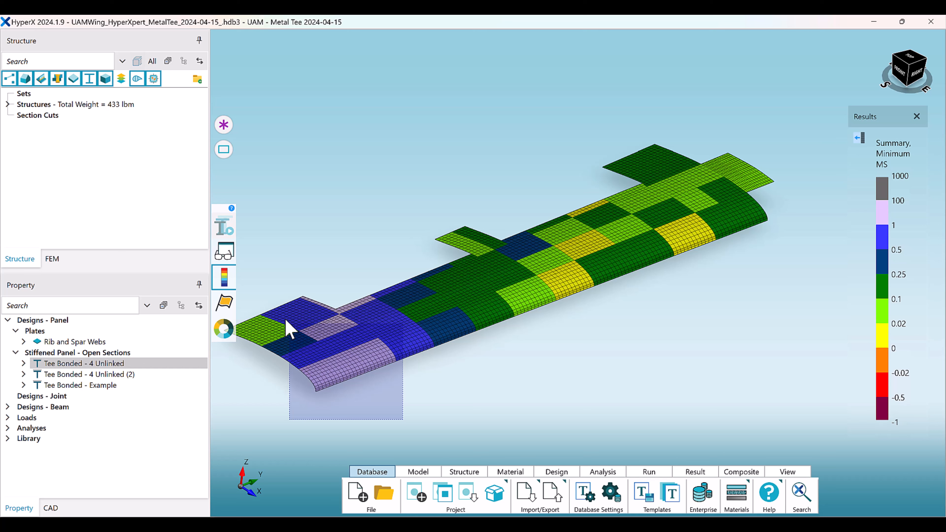
# Select the skin zones at the near end of the wing and assign the Tee Bonded - 4 Unlinked (2) design to them
pyautogui.click(287, 328)
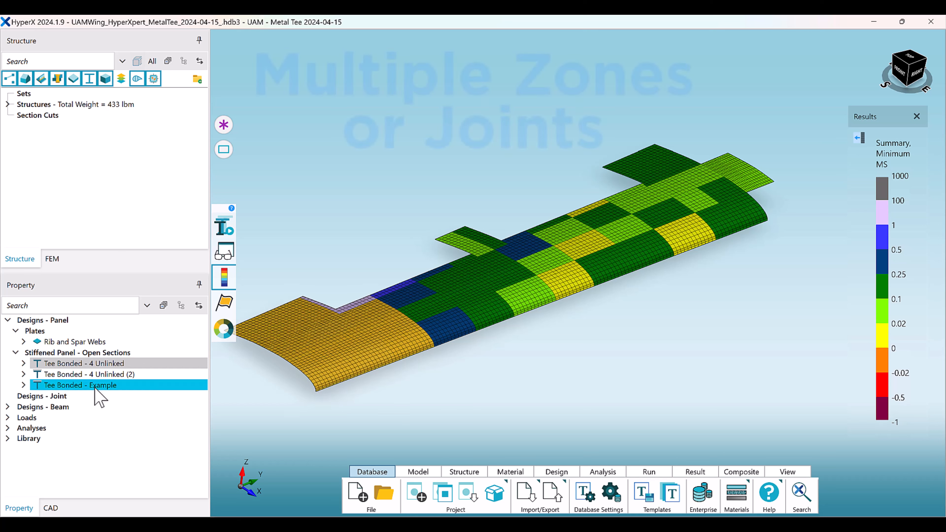
pyautogui.moveTo(93, 374); pyautogui.dragTo(334, 355)
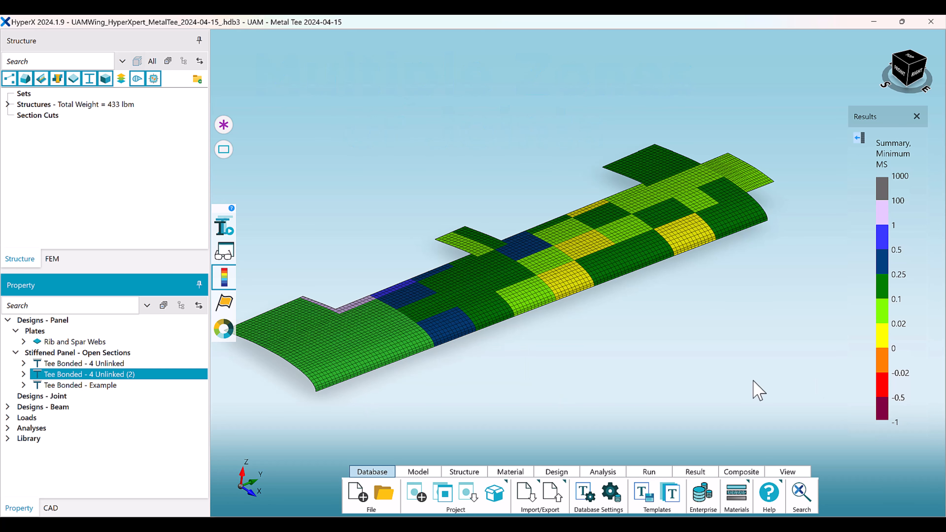
# Try to assign the Caps open-section beam design to individual spots on the upper skin
pyautogui.click(7, 407)
pyautogui.moveTo(55, 430); pyautogui.dragTo(363, 334)
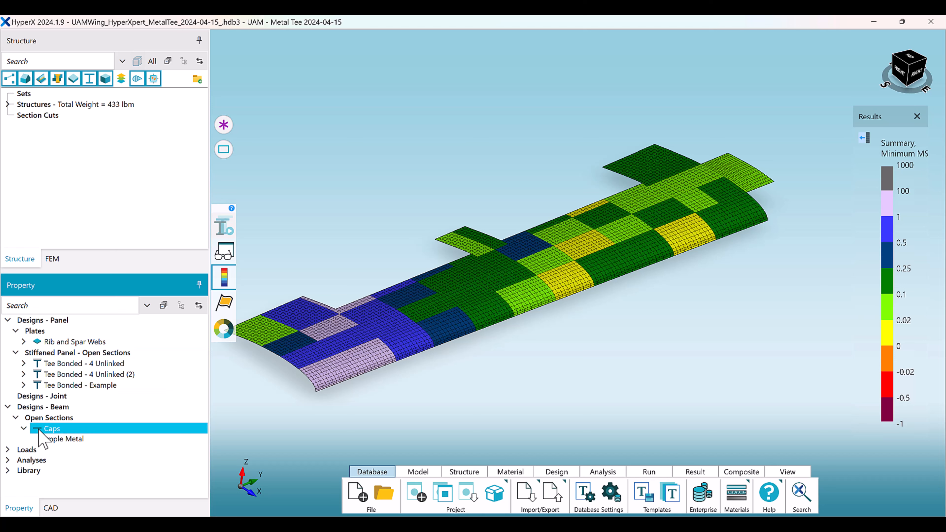
pyautogui.moveTo(48, 429); pyautogui.dragTo(481, 281)
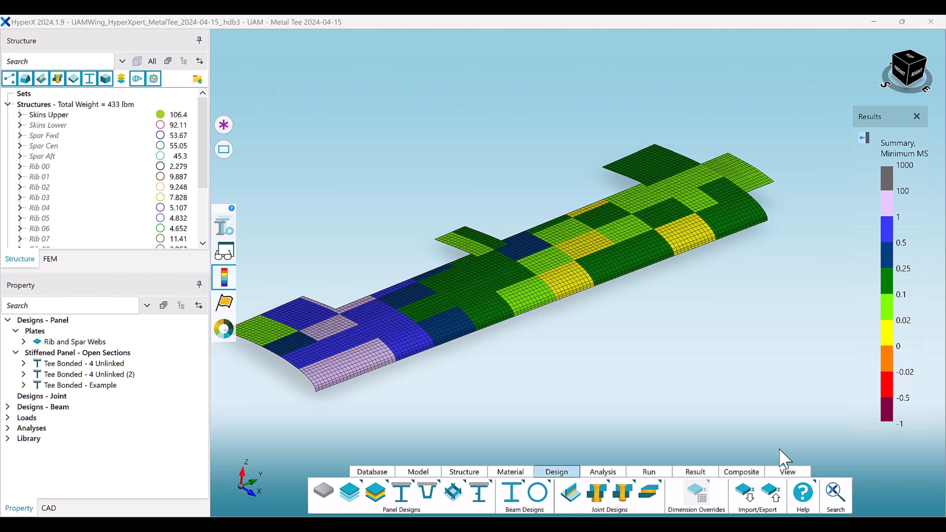
# Open the Tee Bonded - Example design, unassign it from all structures and close the property
pyautogui.doubleClick(93, 386)
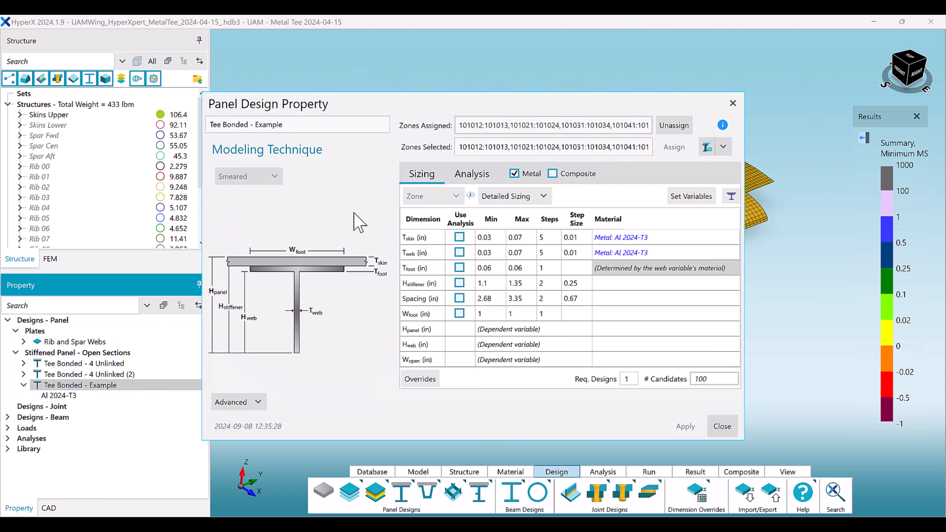
pyautogui.click(688, 132)
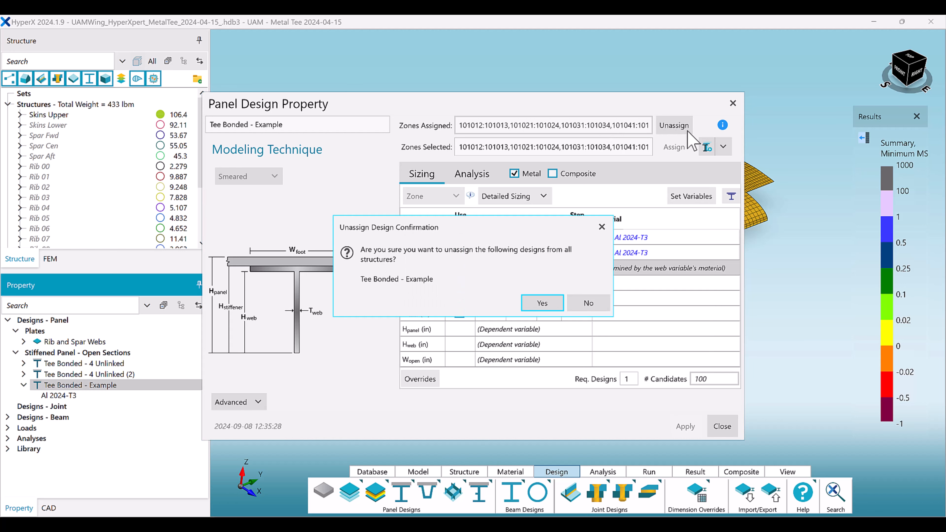
pyautogui.click(540, 303)
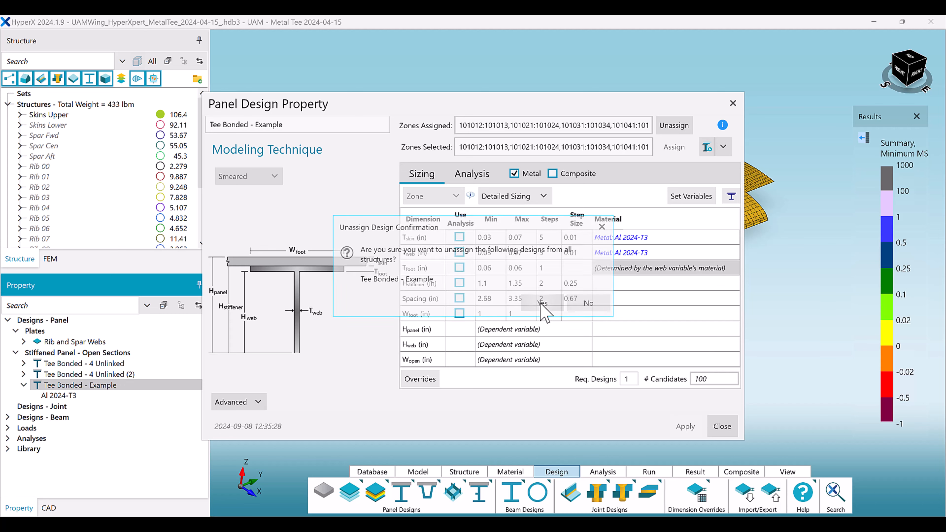
pyautogui.click(723, 427)
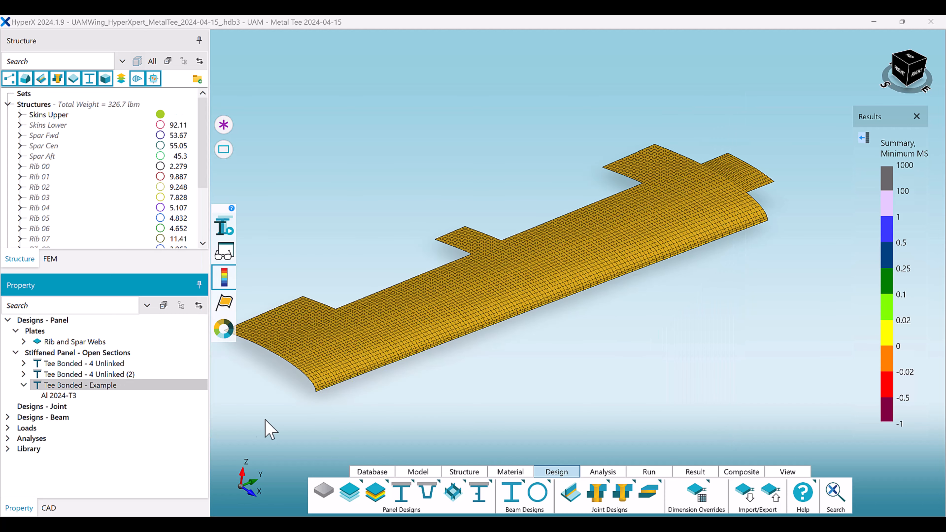
# Bring up the available actions for the Tee Bonded - Example design
pyautogui.rightClick(117, 387)
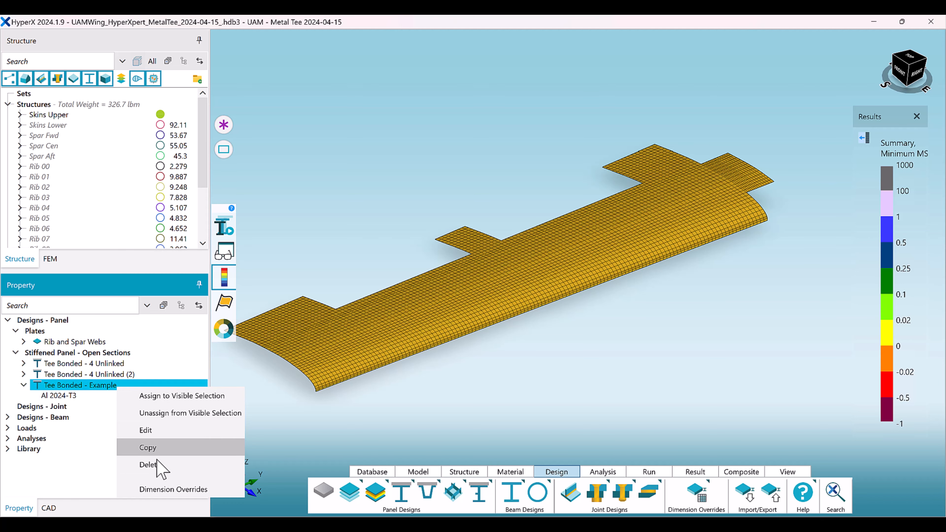